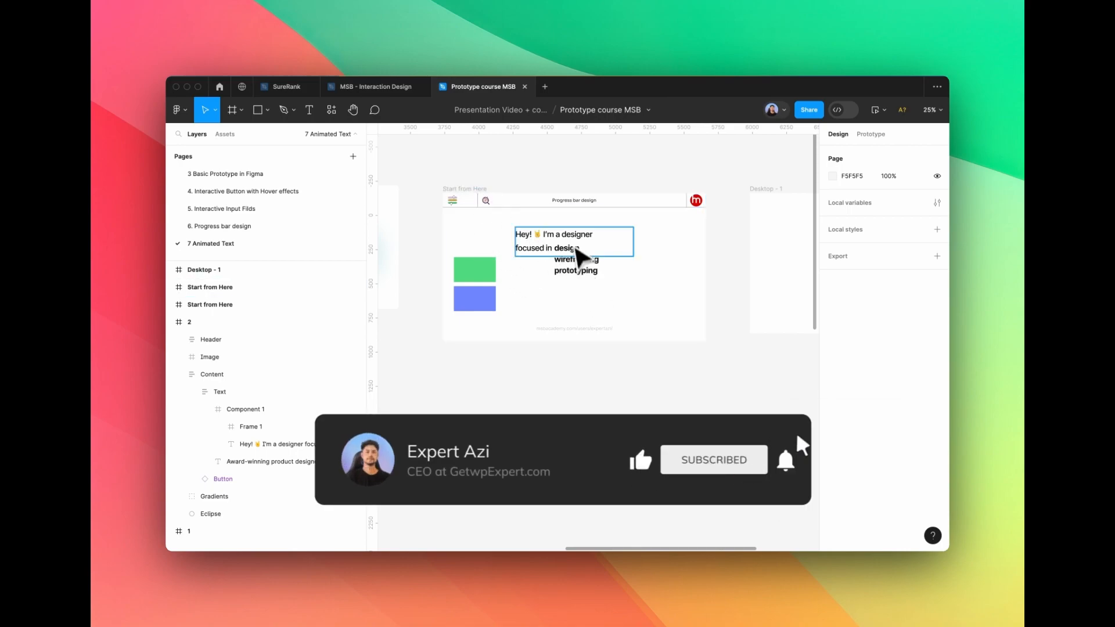
Fill the "design wireframing prototyping" text with the green rectangle's colour, 51DA7F
scroll(505, 297, up, 3)
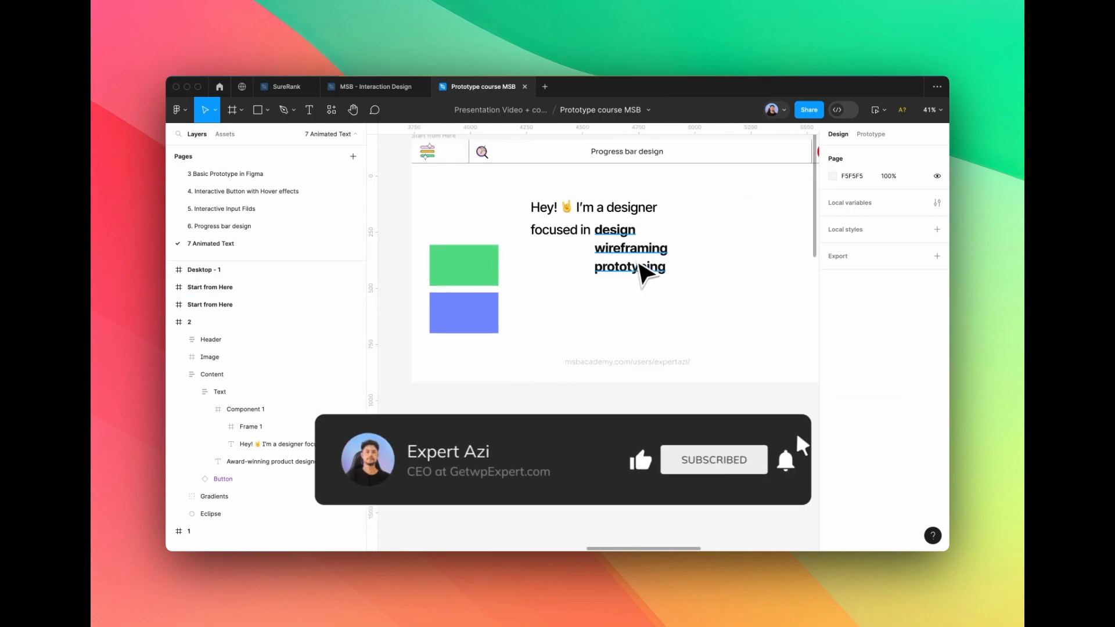
click(639, 266)
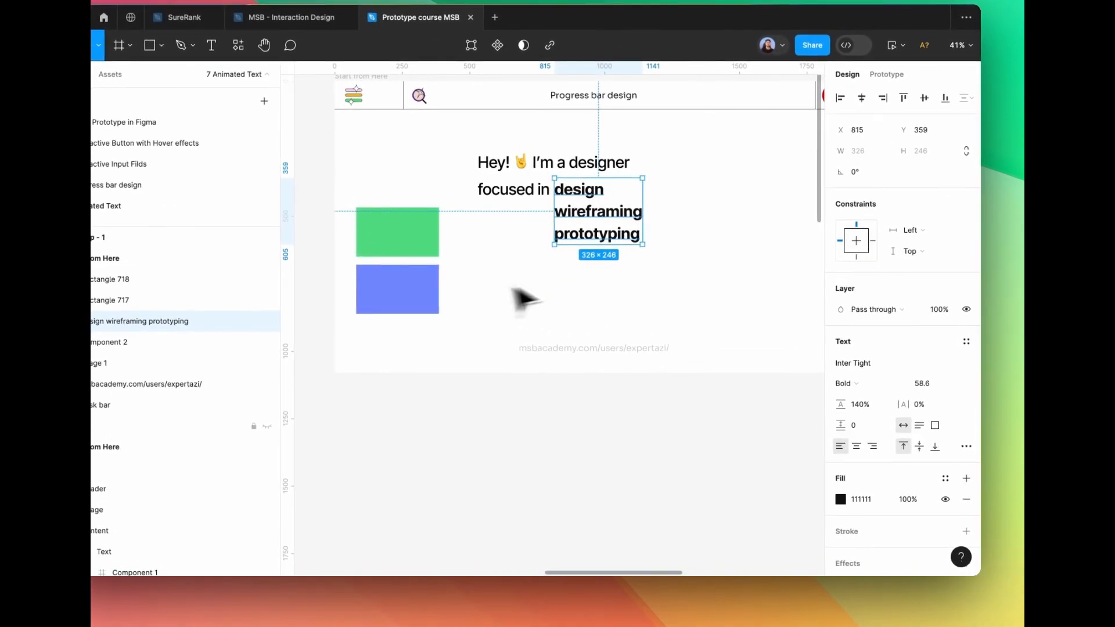
click(839, 499)
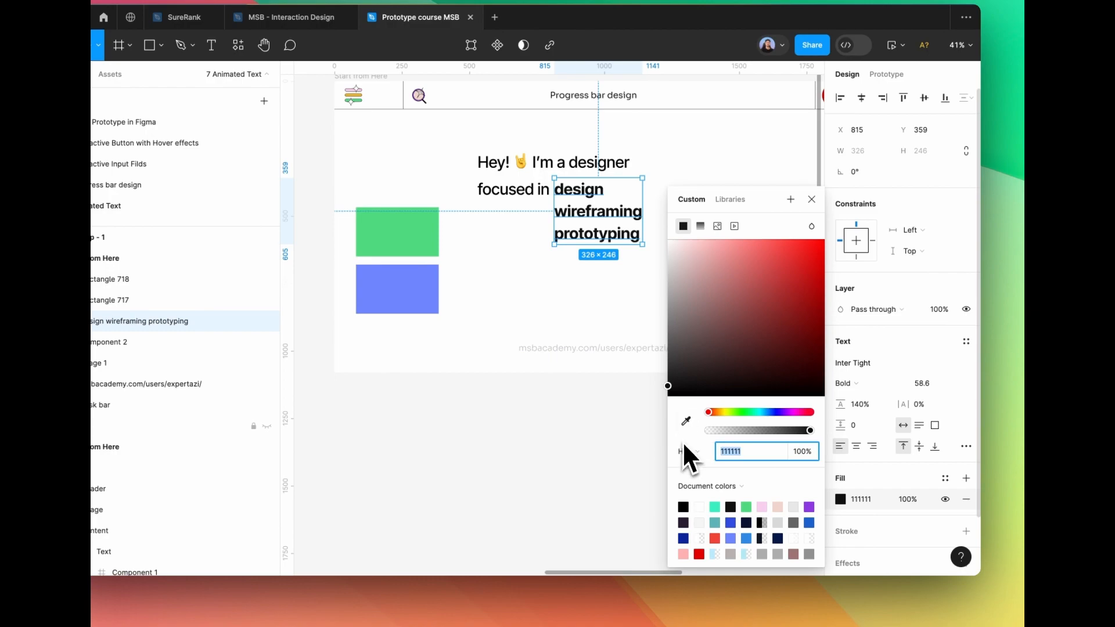
click(685, 421)
click(433, 254)
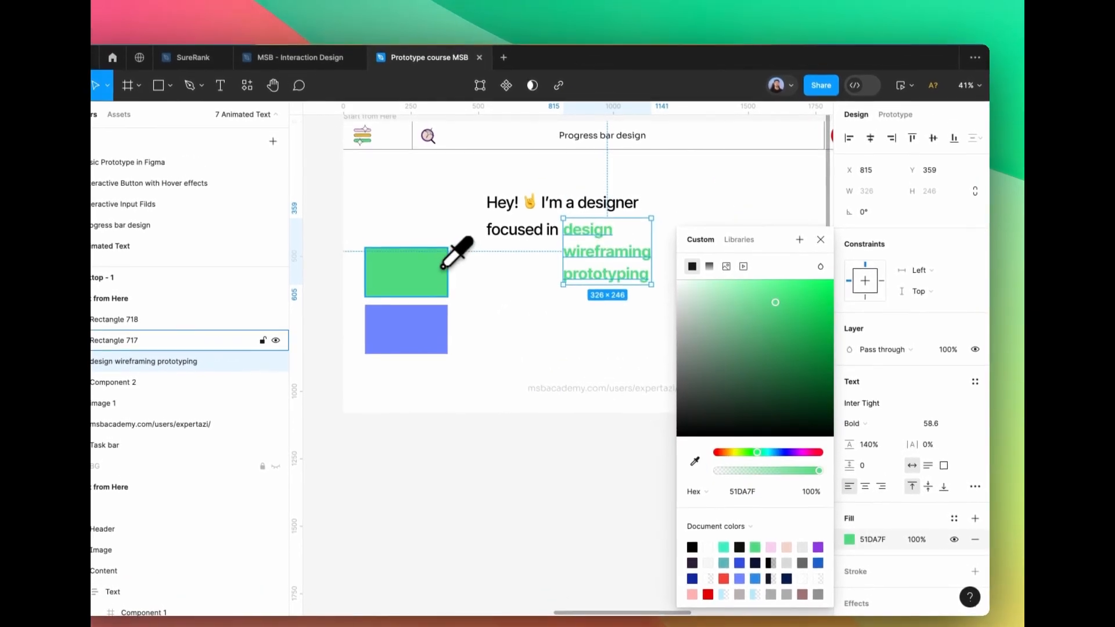
click(816, 220)
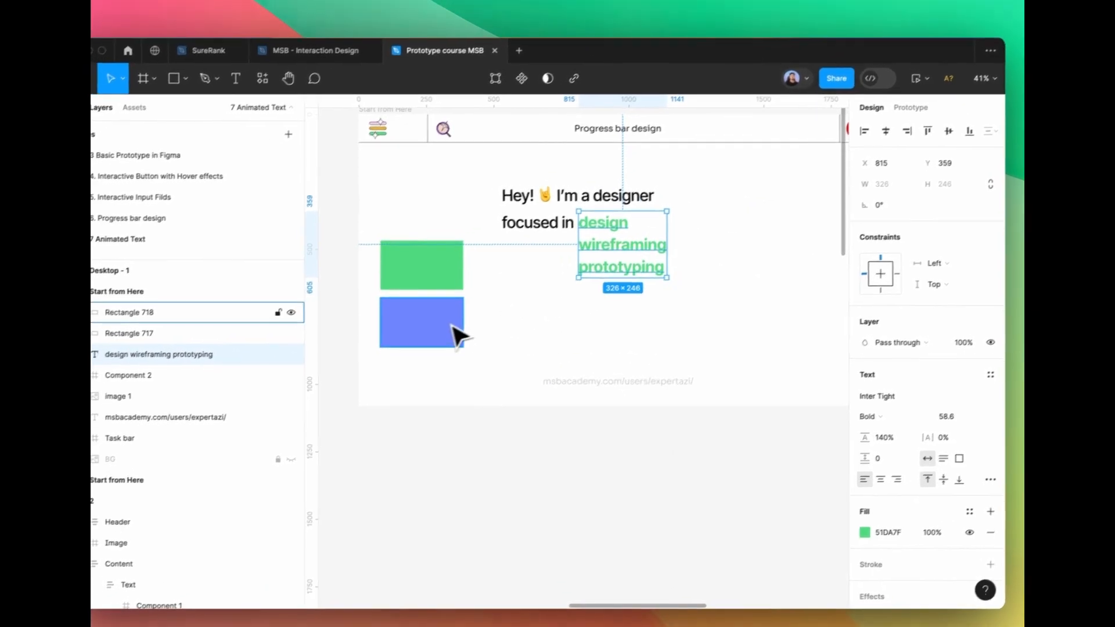
Change the three-word text's fill to a linear gradient whose end stop is the blue rectangle's colour, 6F86FF, at 100% opacity
click(434, 345)
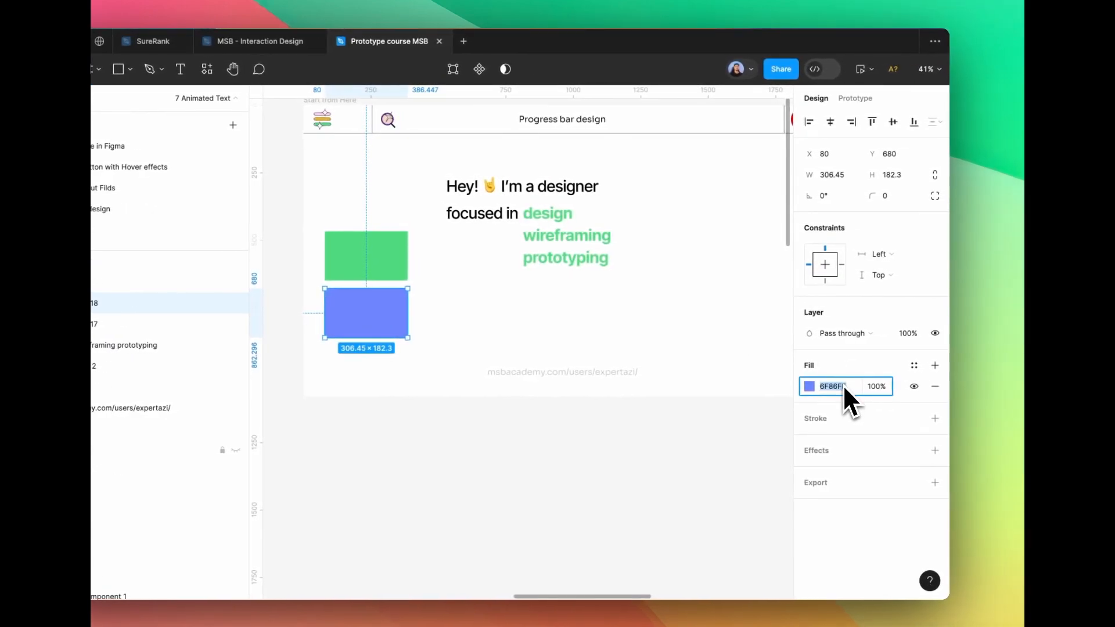
click(584, 240)
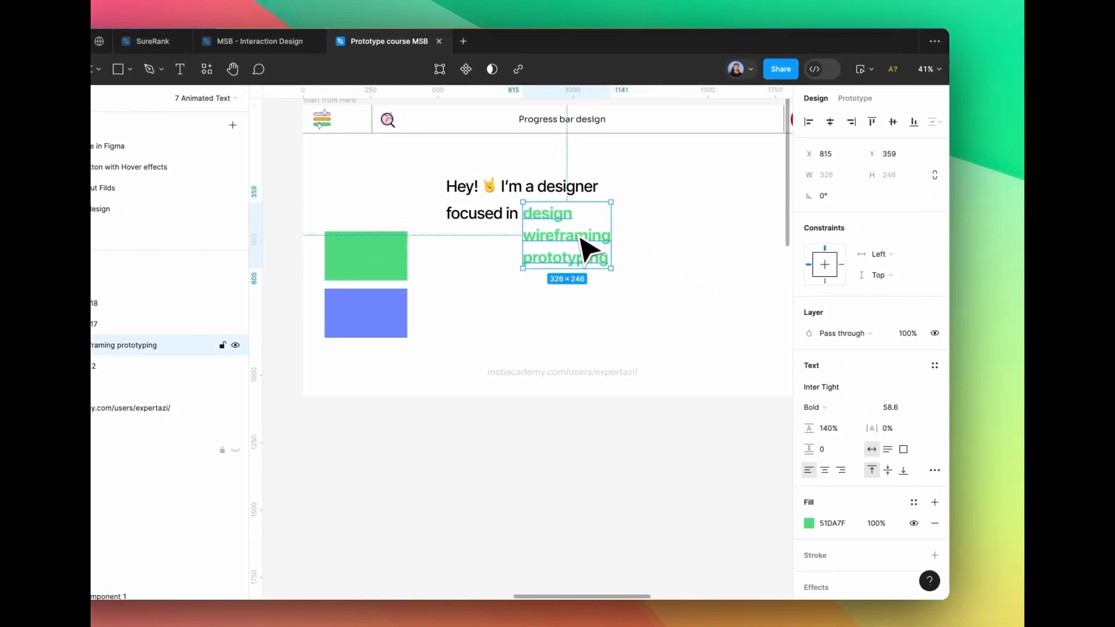
scroll(844, 377, down, 3)
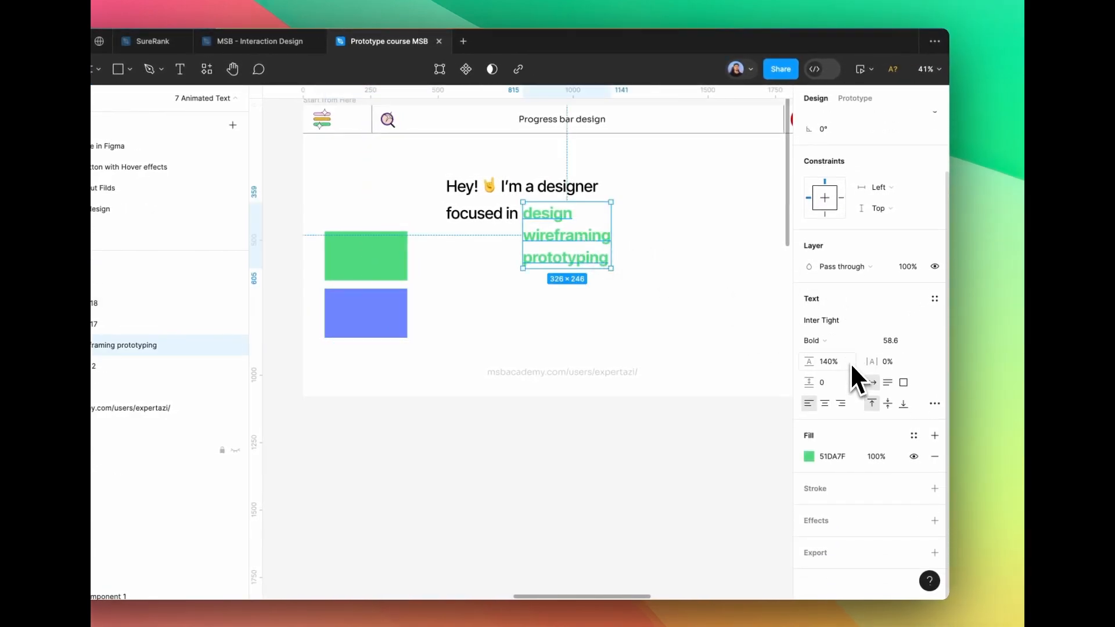
click(809, 458)
click(670, 249)
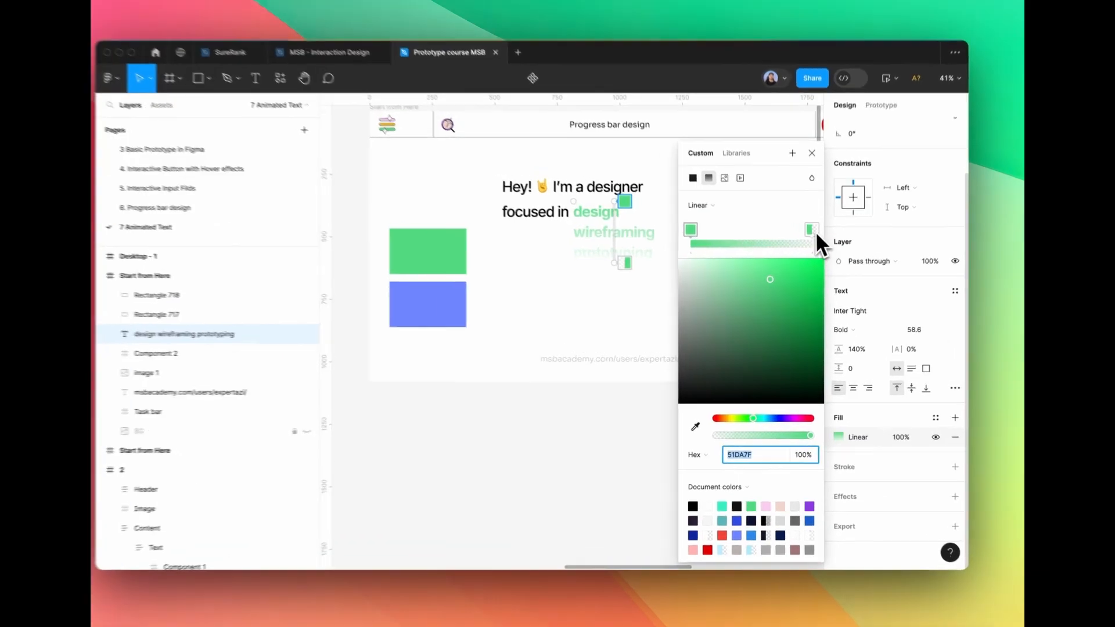
click(808, 245)
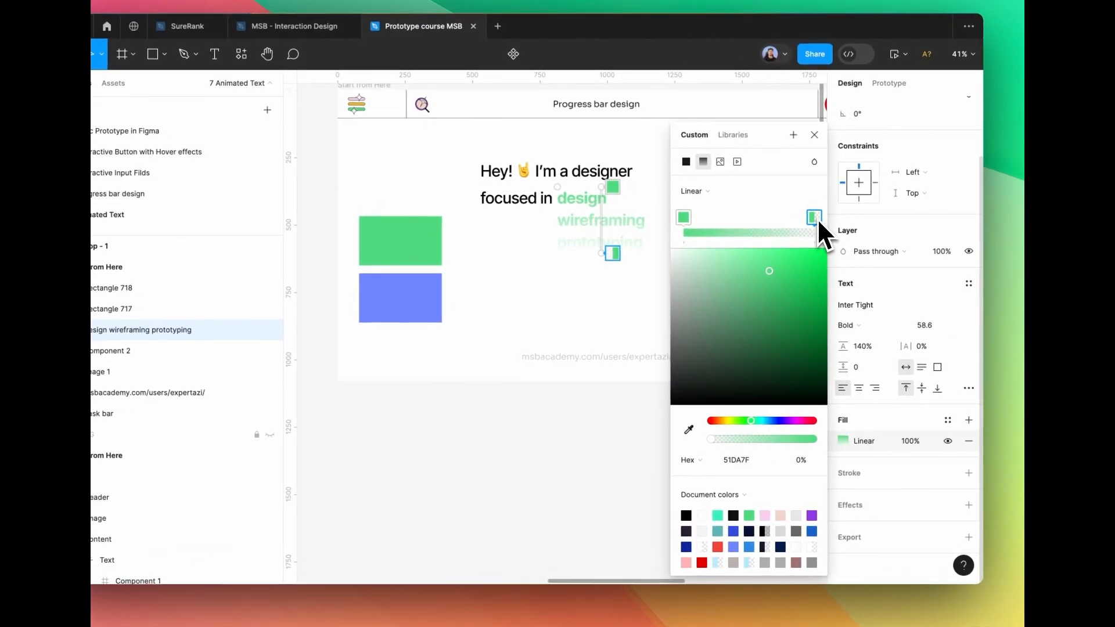
click(758, 460)
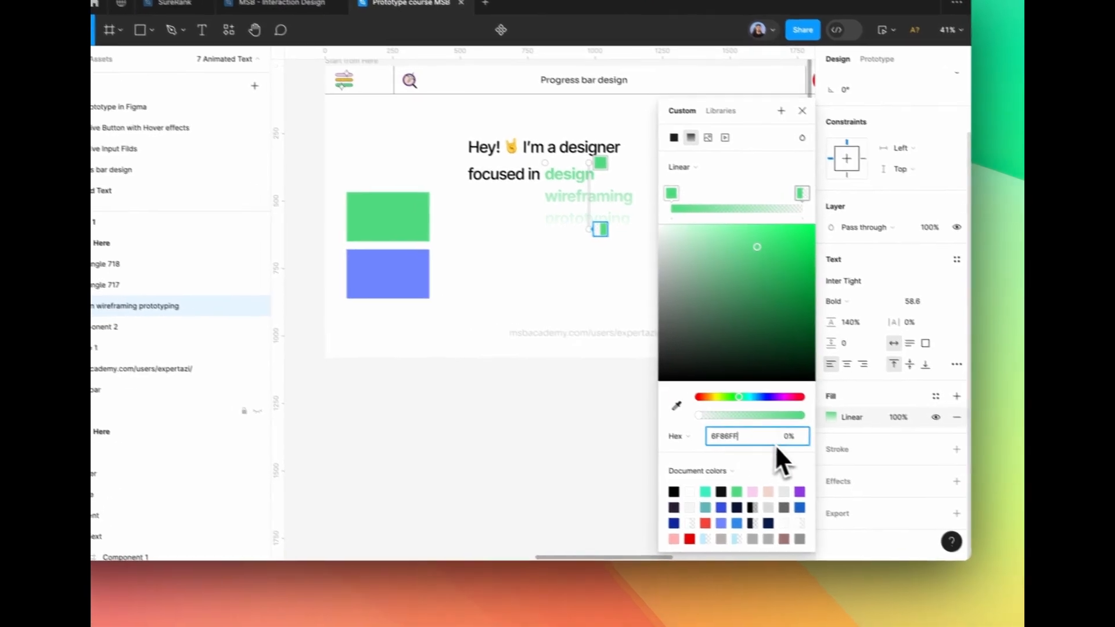
click(824, 451)
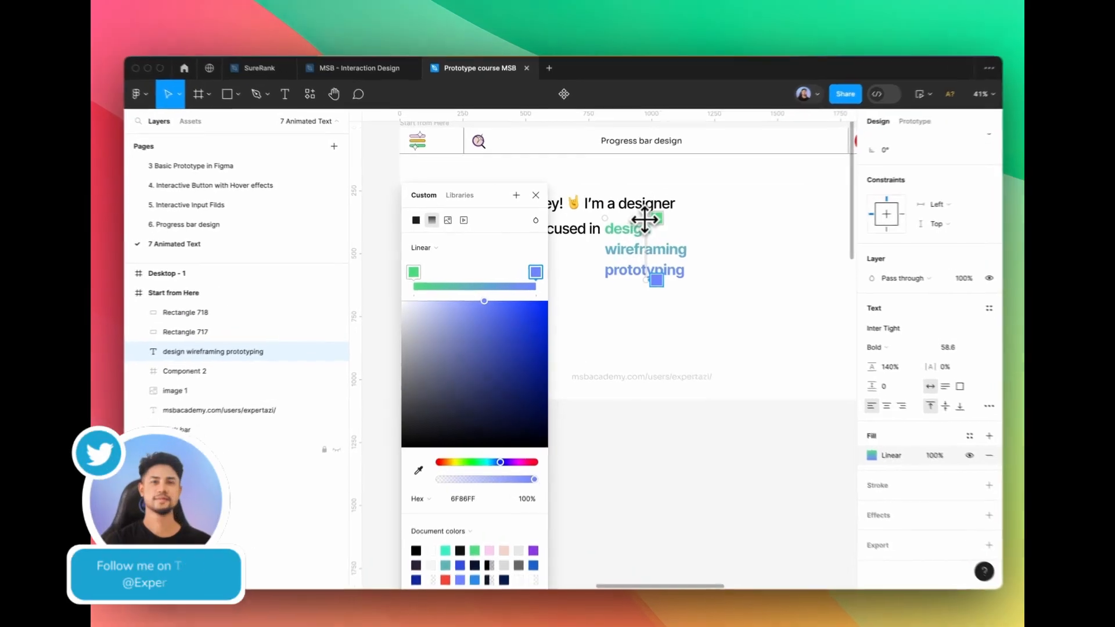
Reorient the text's gradient so the green-to-blue transition runs nearly horizontally across the words, starting just before the text
drag(631, 220, 704, 297)
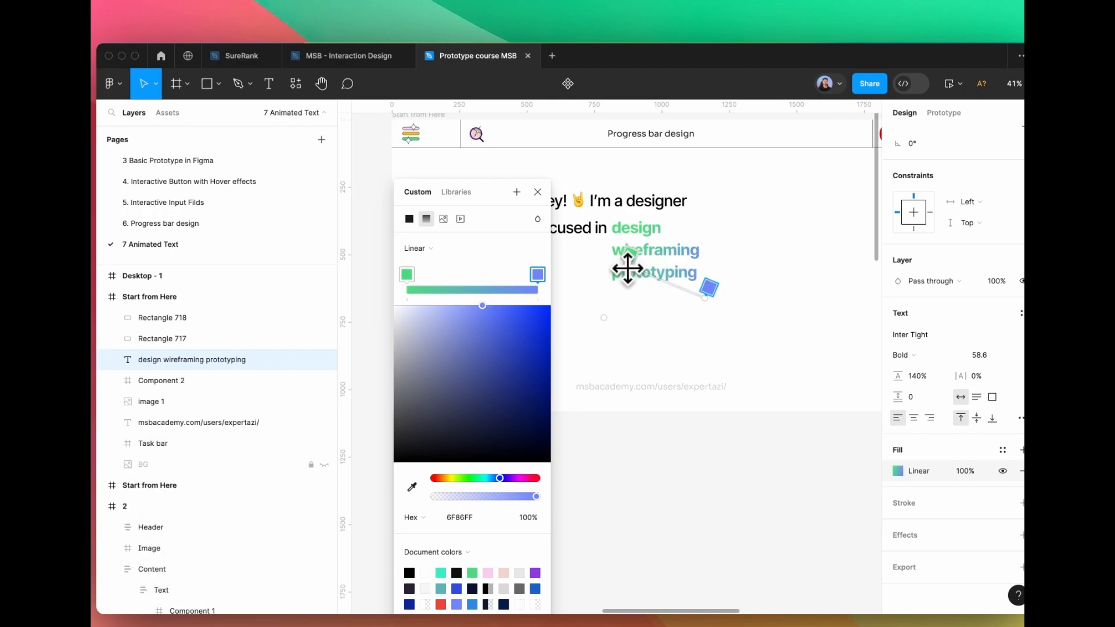
drag(627, 269, 602, 278)
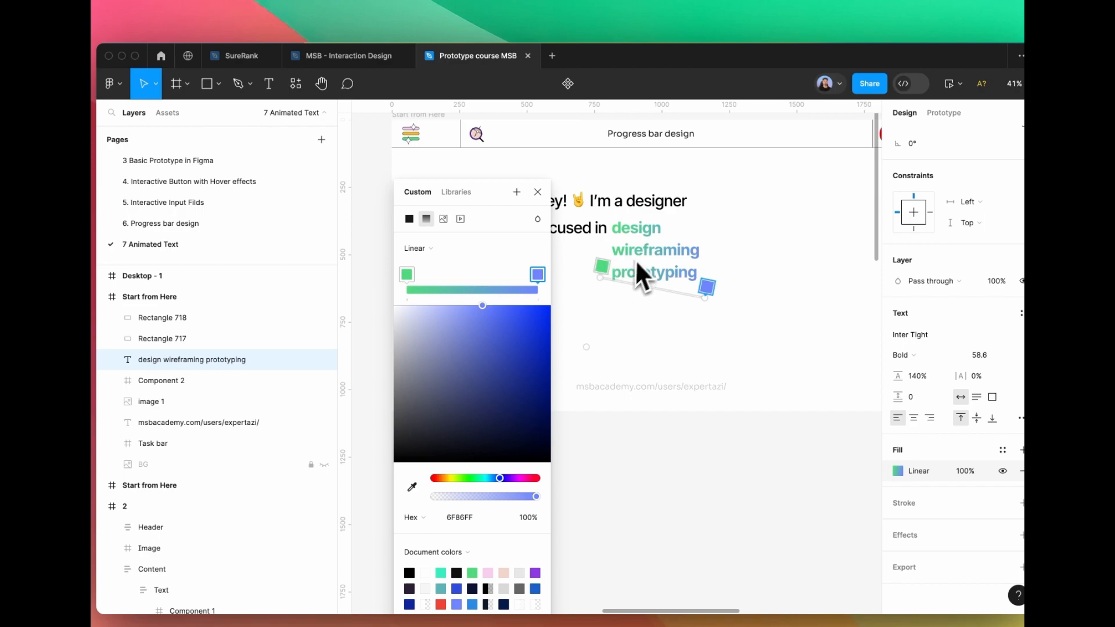
click(537, 191)
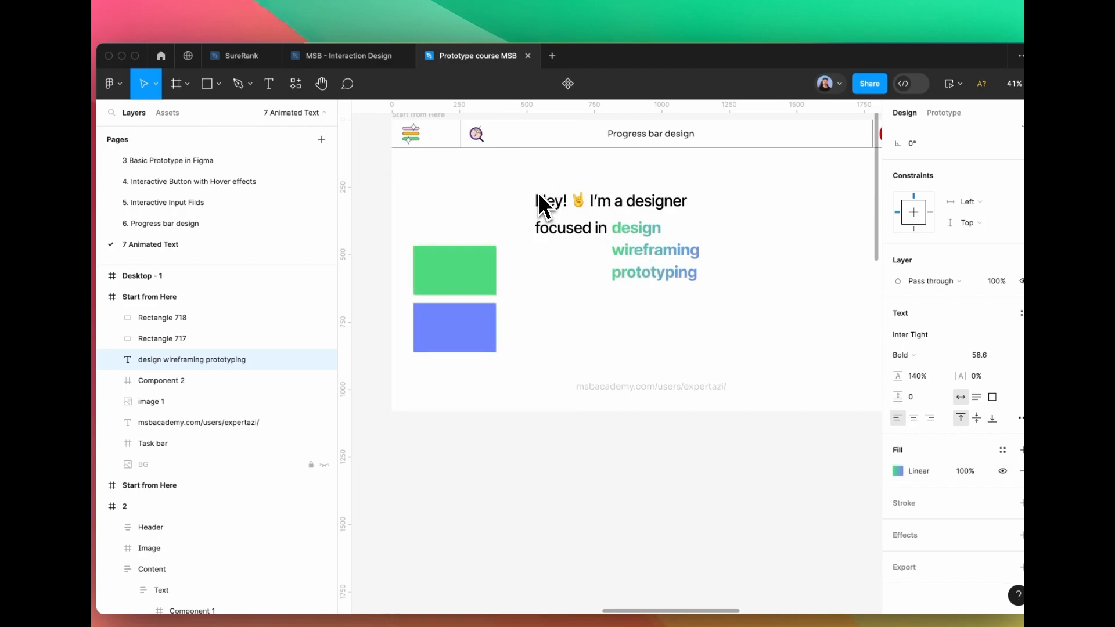
Wrap the three-word text in a frame cropped to 326 × 81 around "design", with its content clipped
right_click(669, 264)
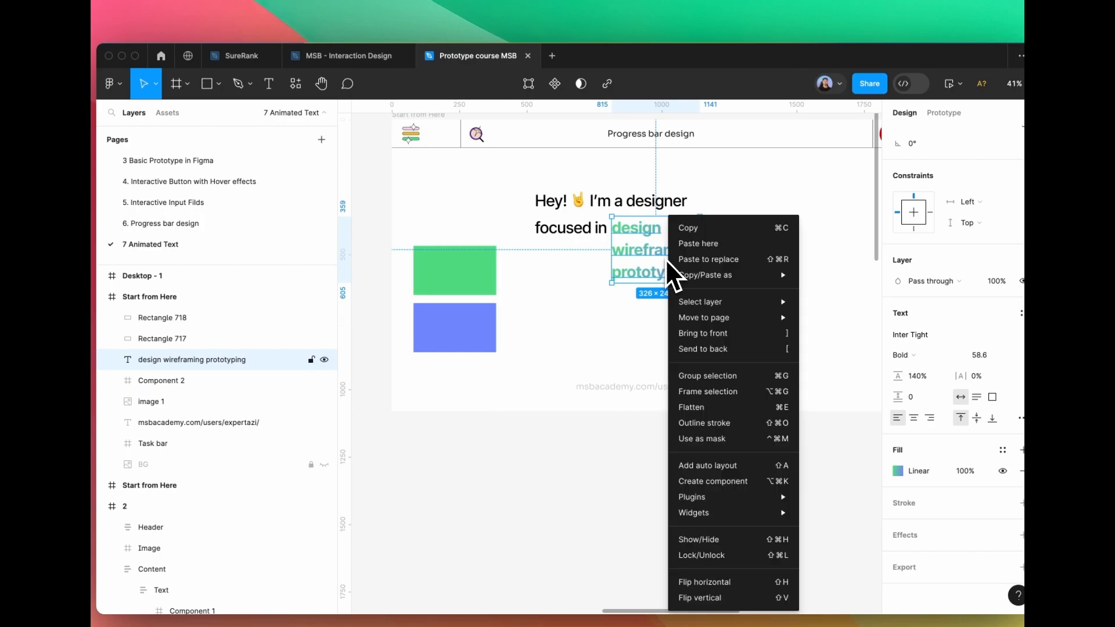
click(712, 397)
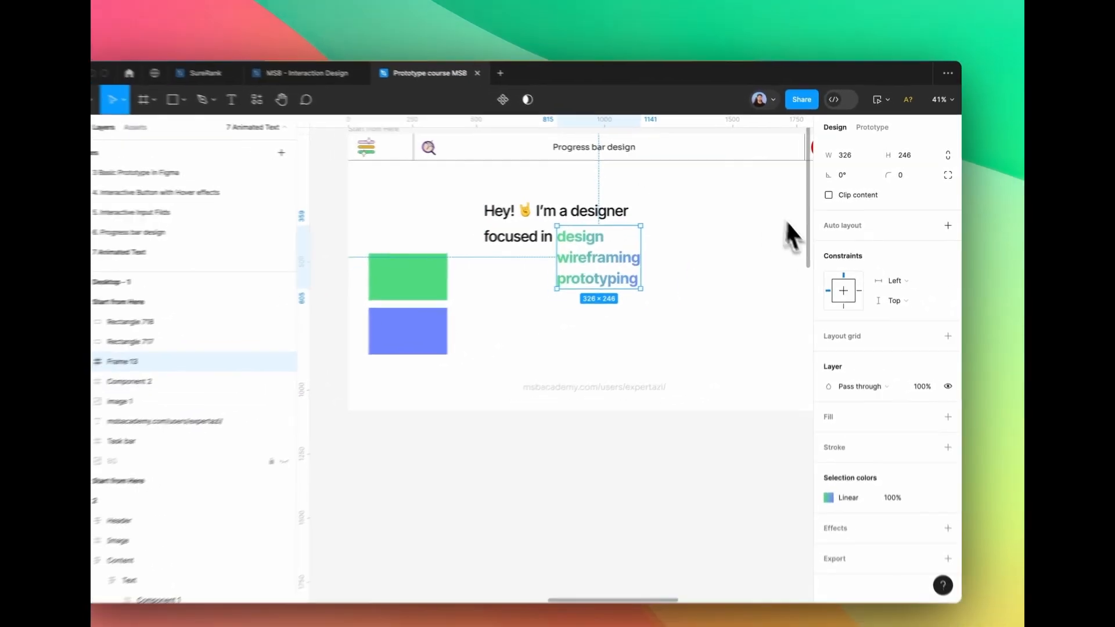
scroll(633, 254, up, 3)
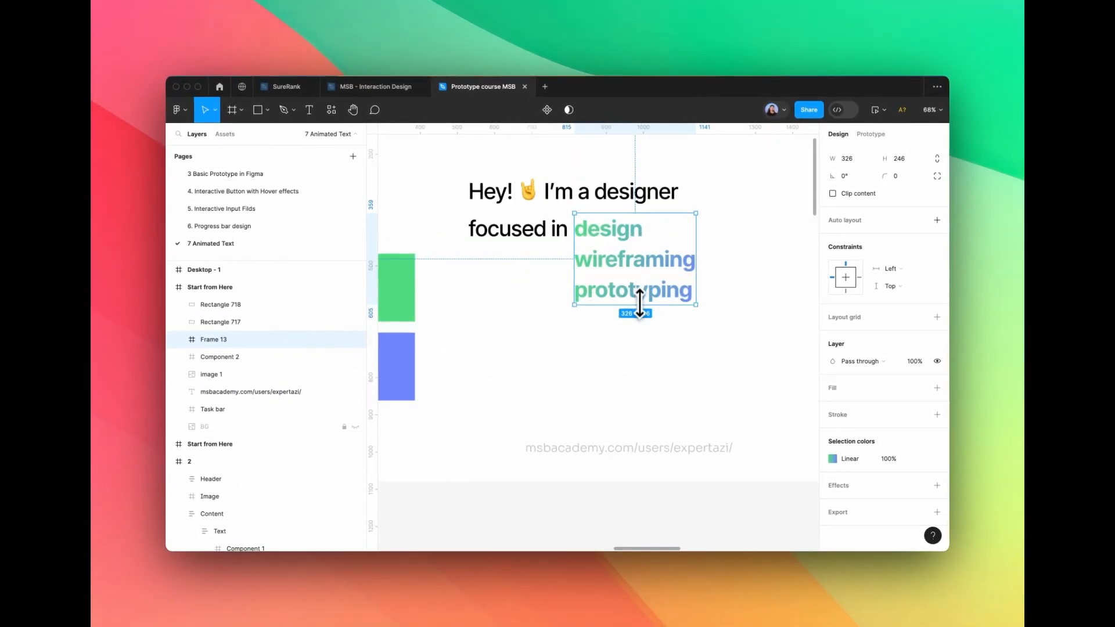
drag(640, 305, 571, 255)
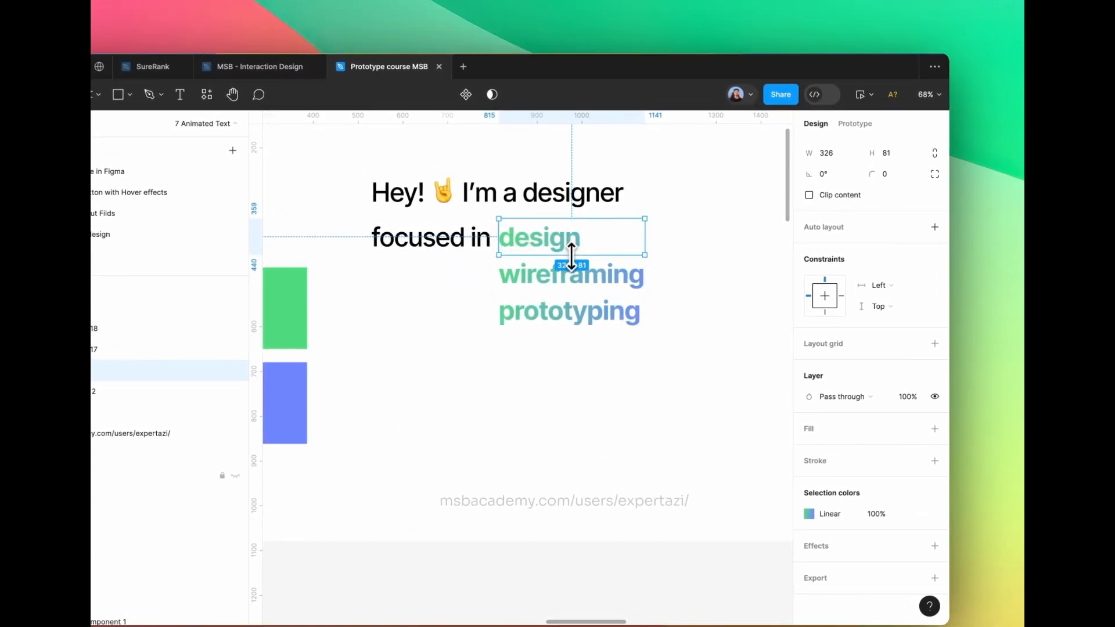
click(836, 199)
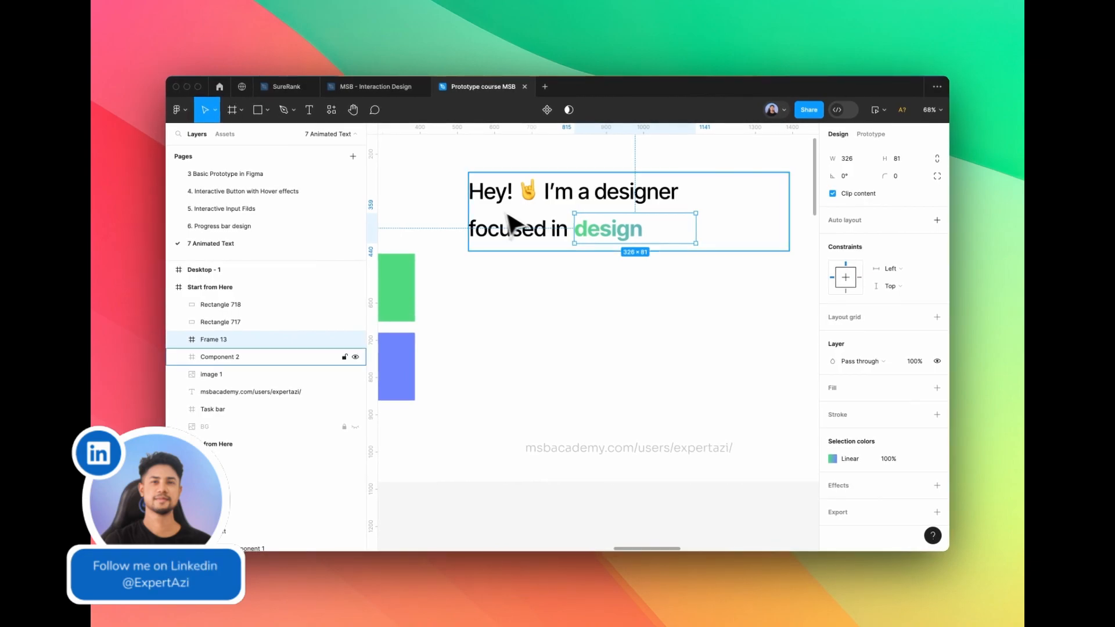
Nest Frame 13 inside Component 2, above the "Hey! I'm a designer focused in" text layer
click(527, 234)
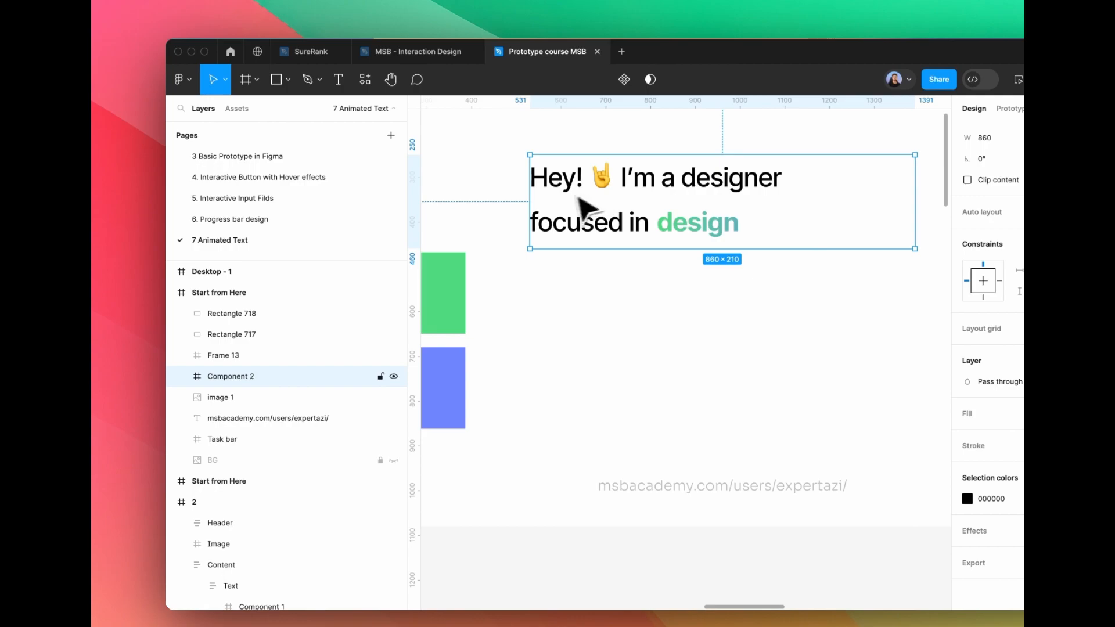
click(287, 355)
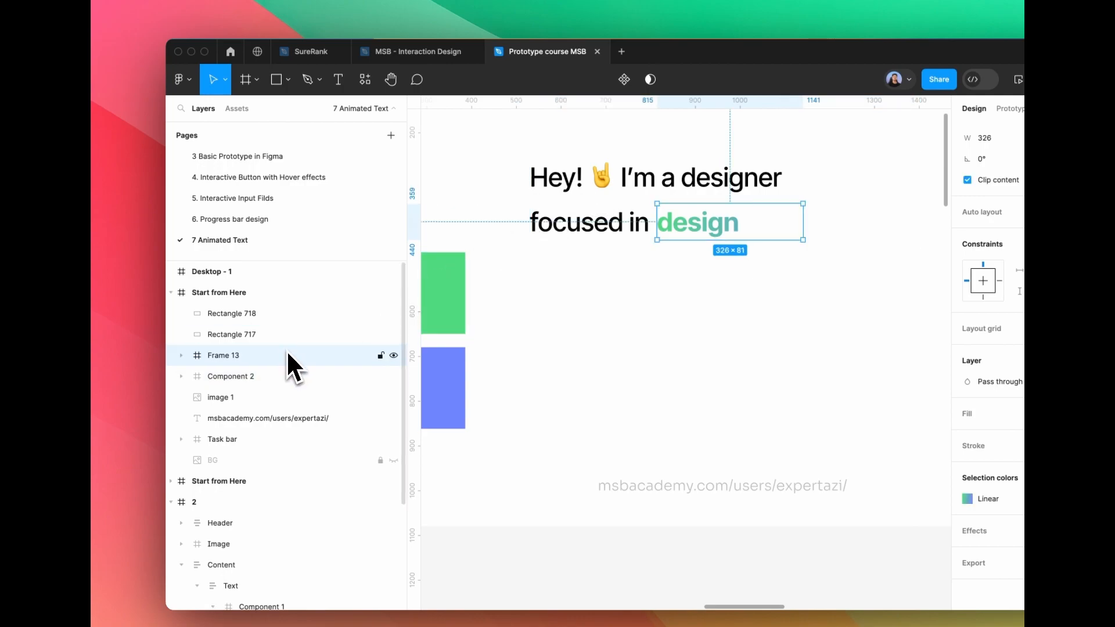
click(181, 376)
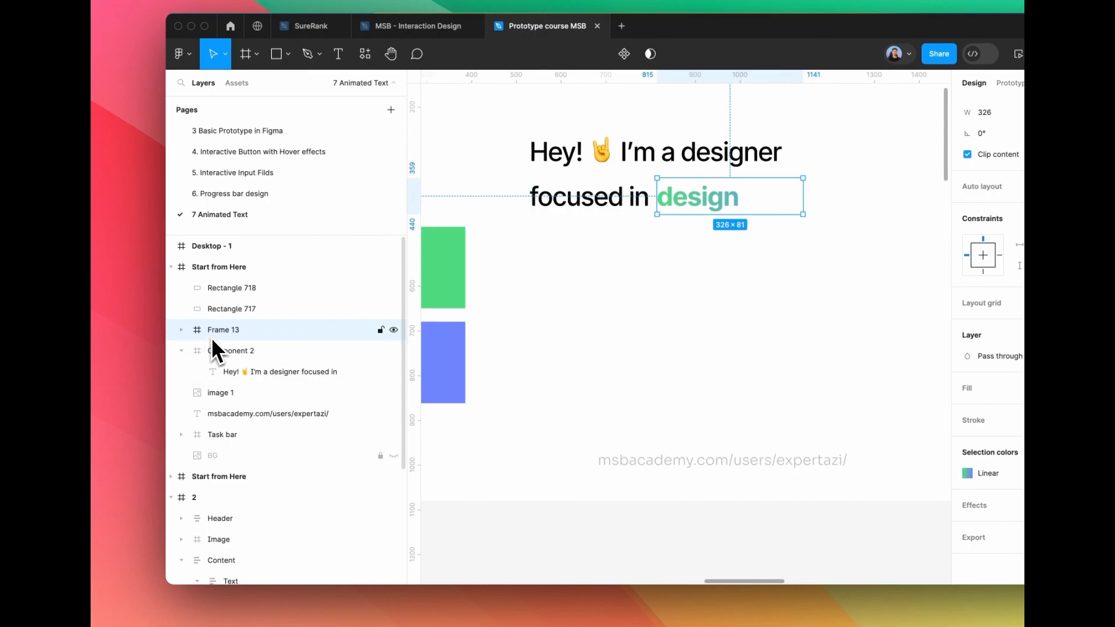
drag(212, 337, 238, 370)
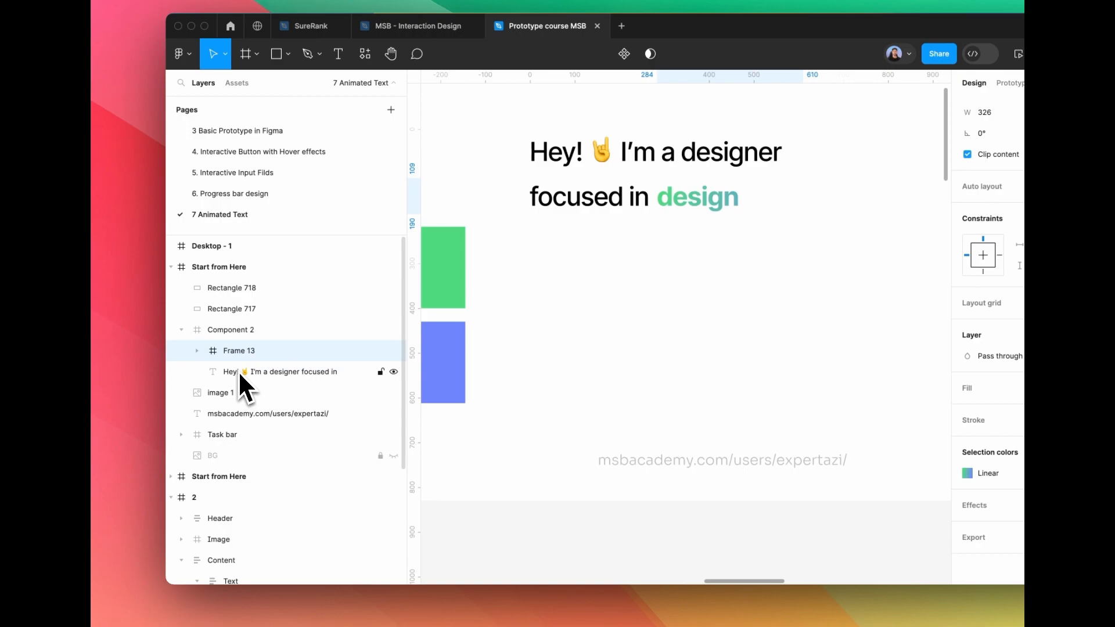
Narrow Component 2 to a width of 610 so its edge meets the nested word frame
click(233, 329)
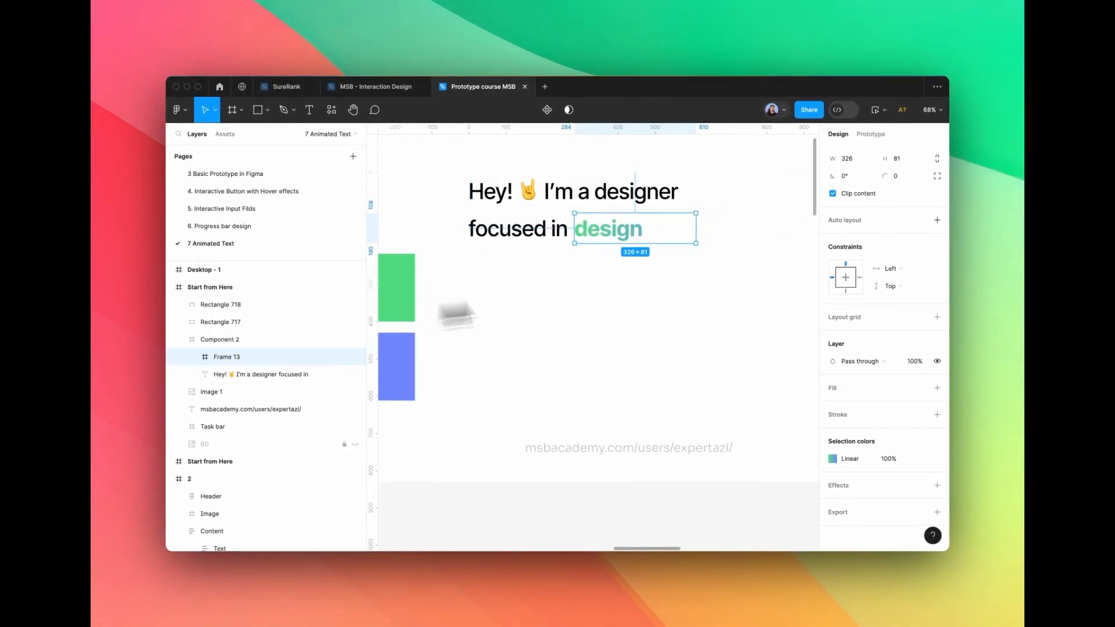
click(205, 340)
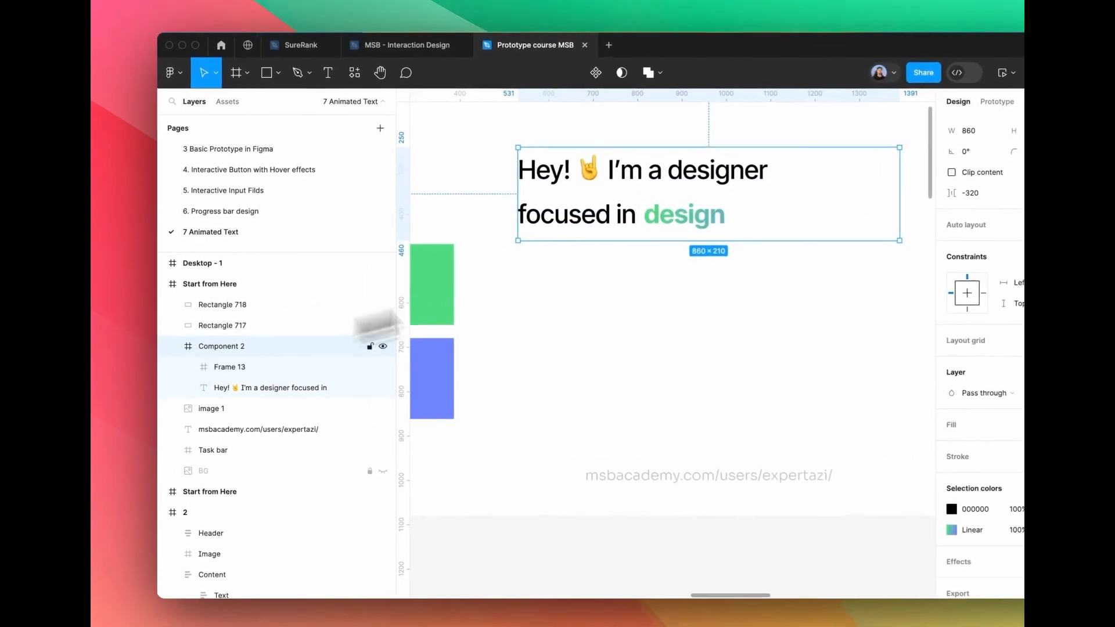
drag(899, 194, 841, 194)
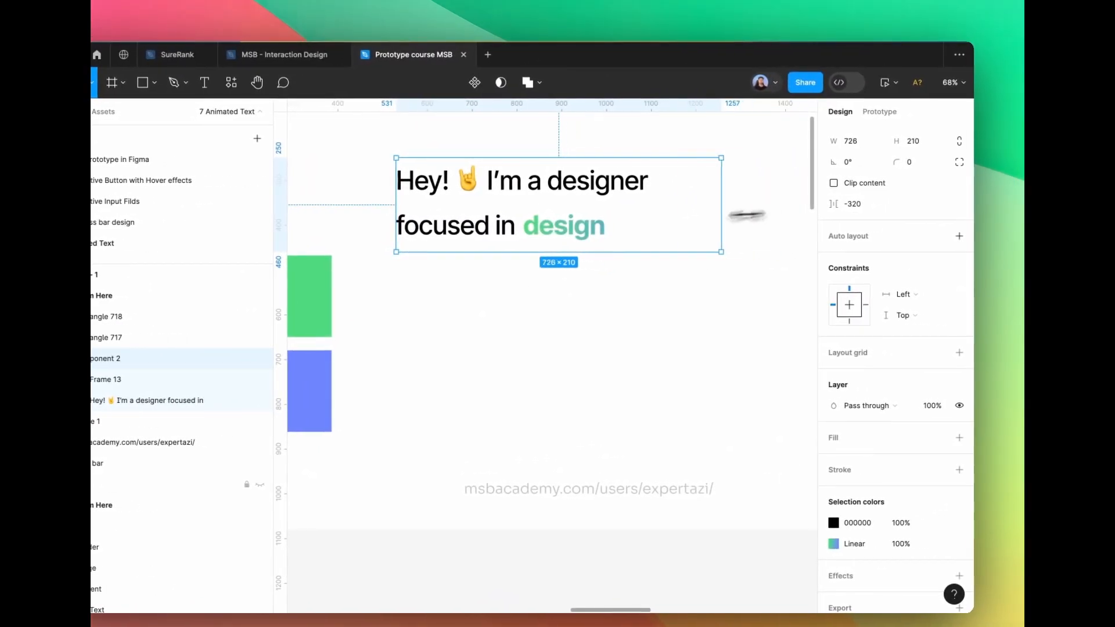
drag(746, 215, 673, 220)
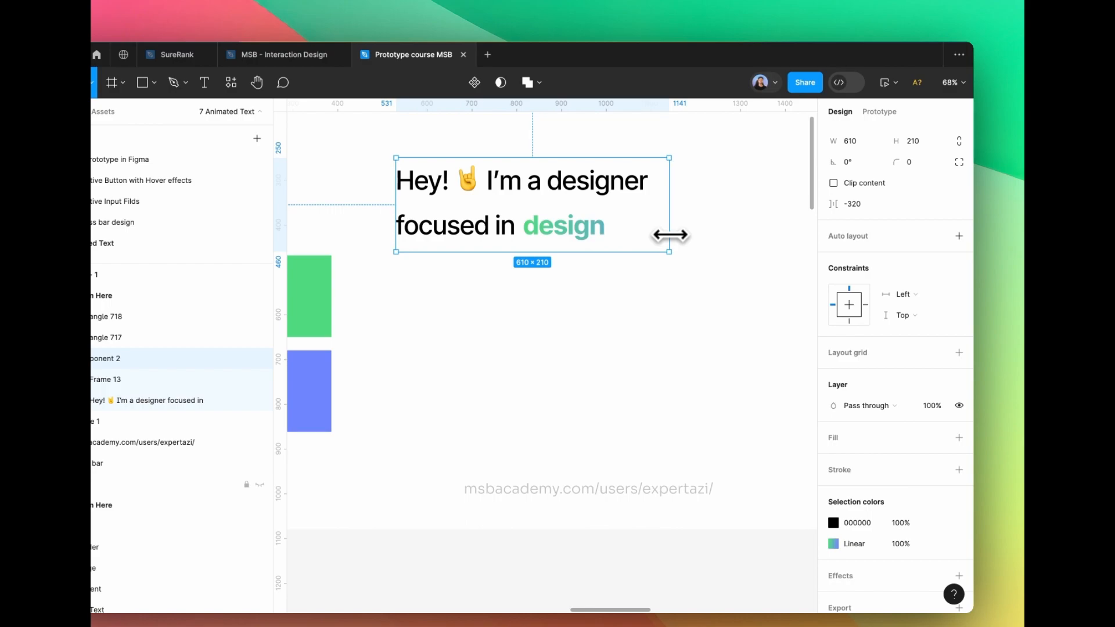
click(590, 278)
Duplicate the headline frame Component 2 twice and stack the copies vertically beneath the original
click(543, 231)
scroll(545, 232, down, 2)
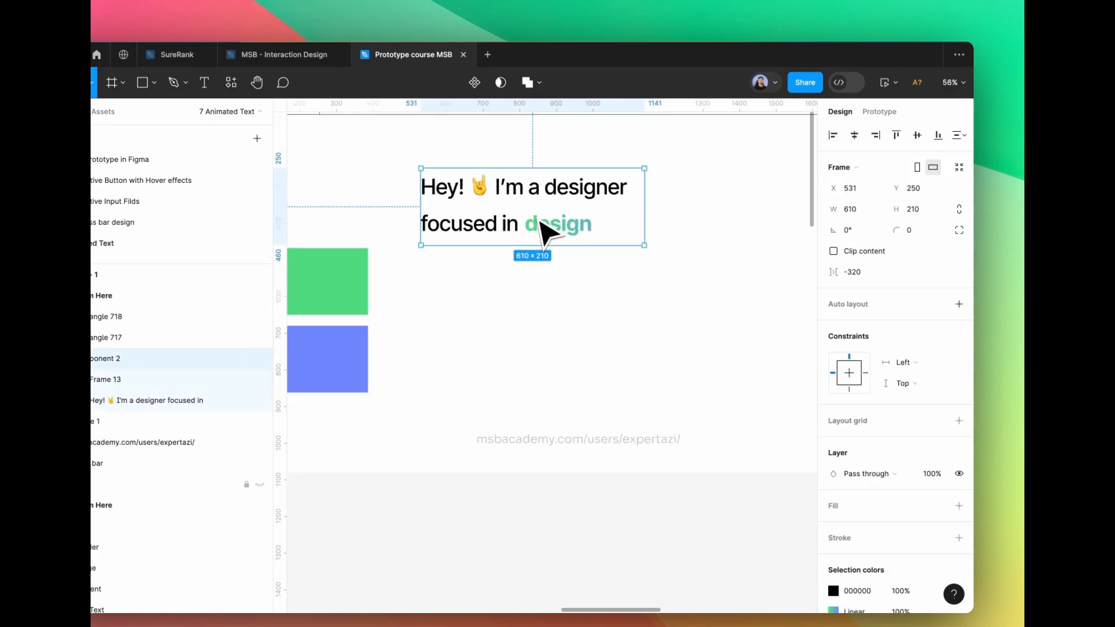
drag(497, 207, 490, 391)
Move the word list in the second headline copy up to Y -85 so its clipped frame shows "wireframing"
click(582, 305)
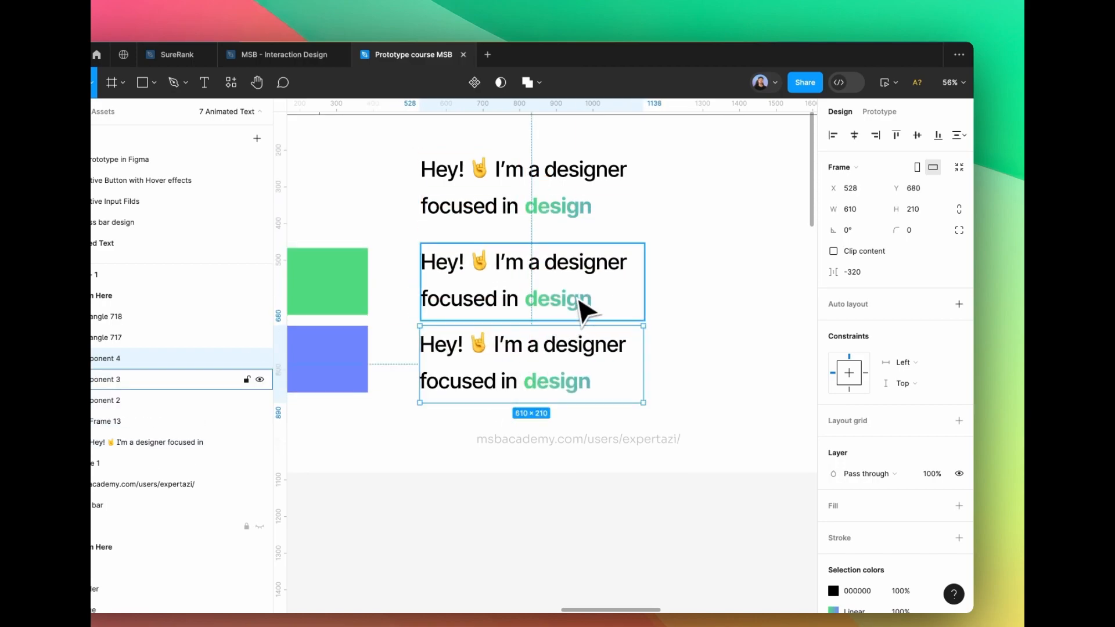
double_click(580, 303)
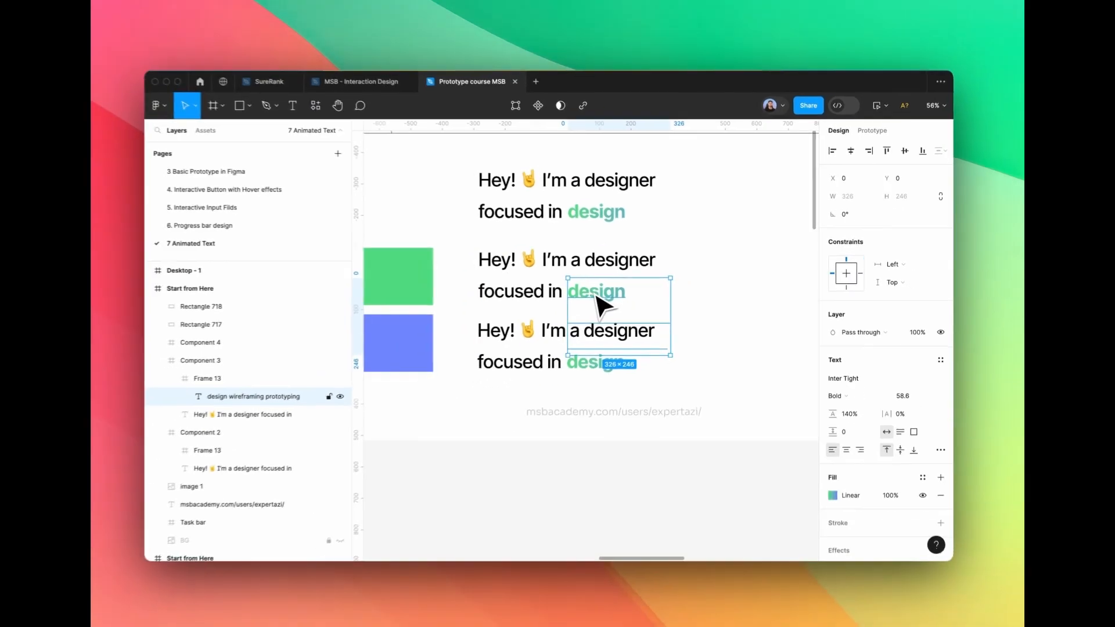
key(shift+Up)
key(shift+Up)
key(shift+Up)
key(shift+Up)
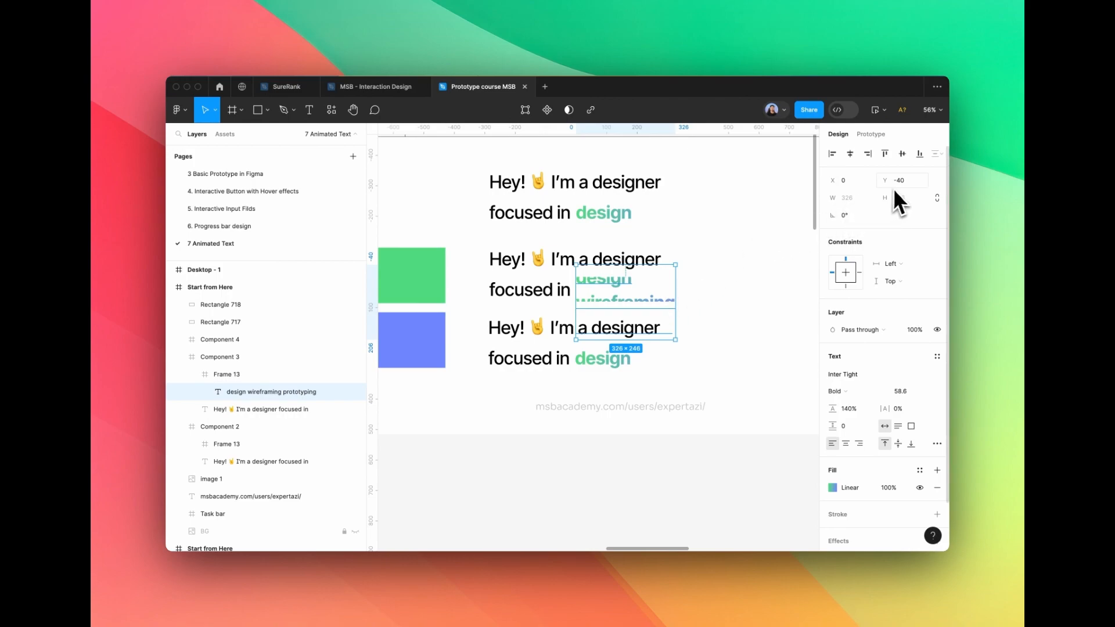
key(shift+Up)
key(shift+Up)
key(shift+Up)
key(shift+Up)
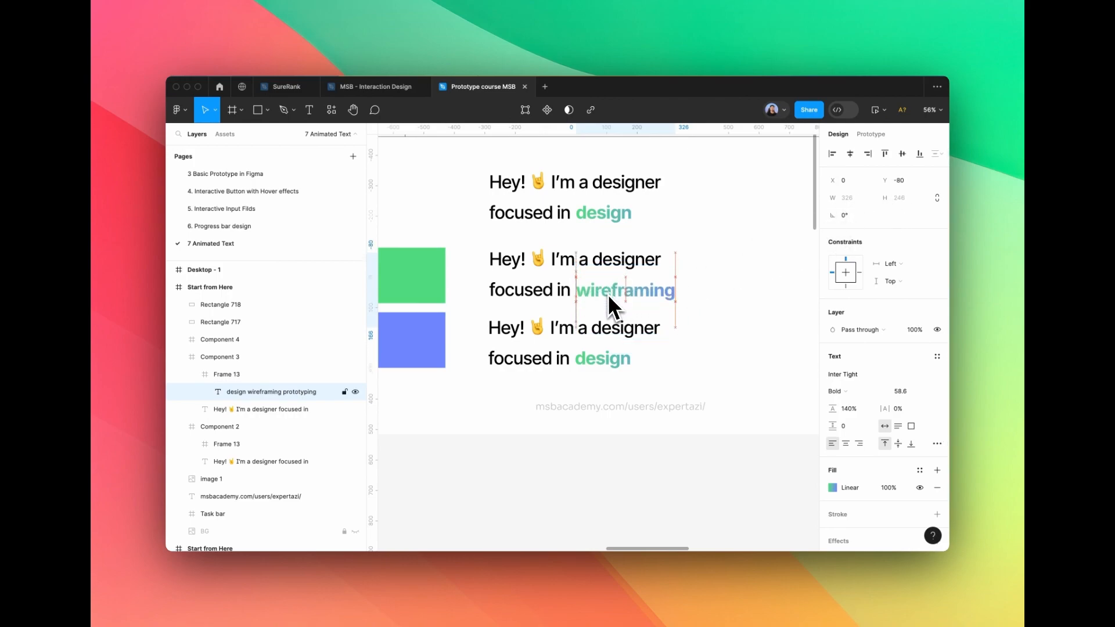
key(Up)
key(Up)
key(Up)
key(Up)
key(Up)
key(Up)
key(Down)
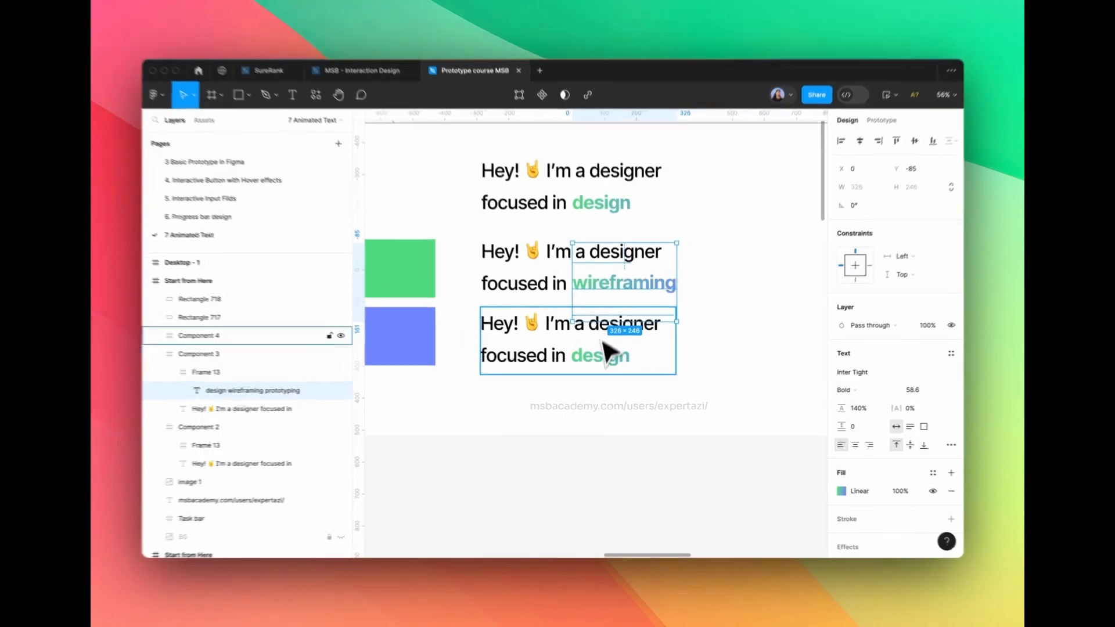
Move the word list in the third headline copy up to Y -170 so its clipped frame shows "prototyping"
double_click(597, 356)
double_click(598, 356)
key(shift+Up)
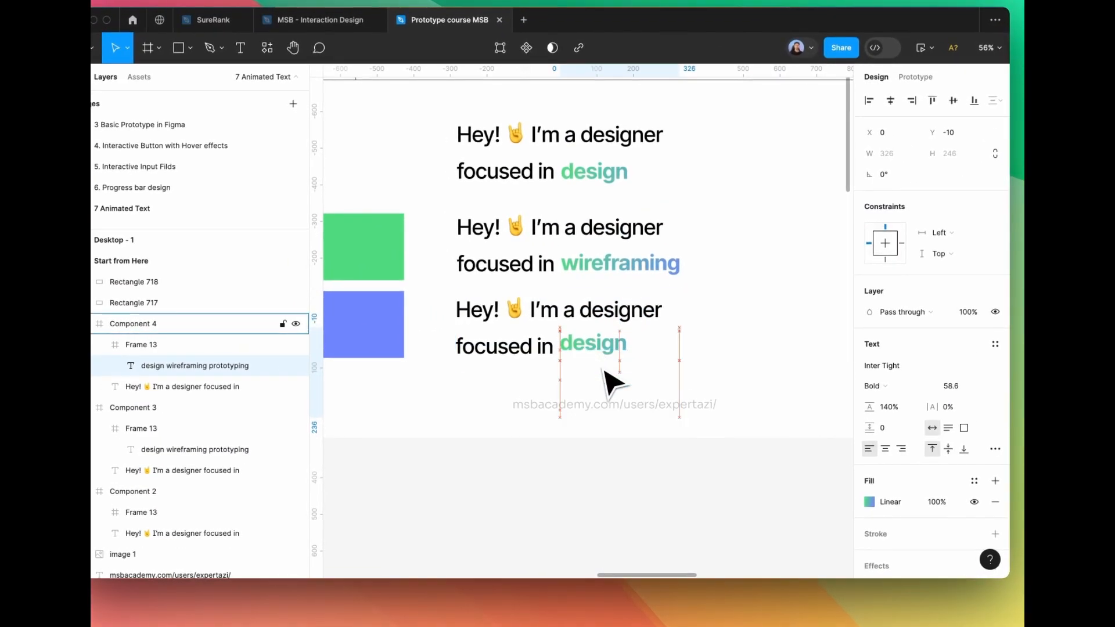
key(shift+Up)
key(shift+Up)
key(shift+Up)
key(shift+Up)
key(shift+Up)
key(shift+Up)
key(shift+Up)
key(shift+Up)
key(shift+Up)
key(shift+Up)
key(shift+Up)
key(shift+Up)
key(shift+Up)
key(shift+Up)
key(shift+Up)
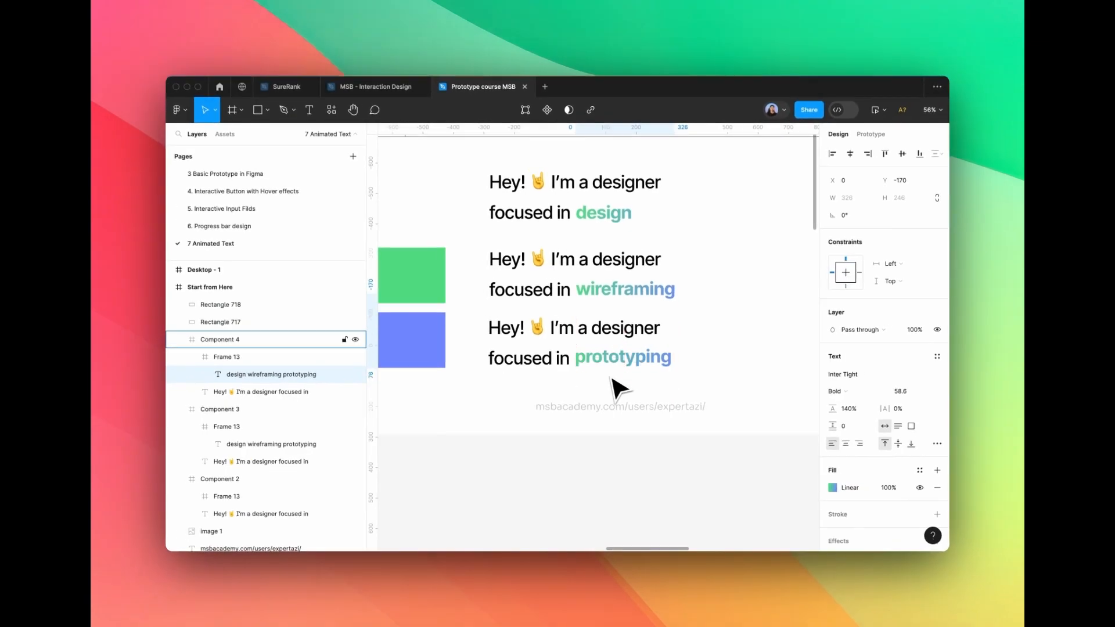
scroll(611, 377, up, 5)
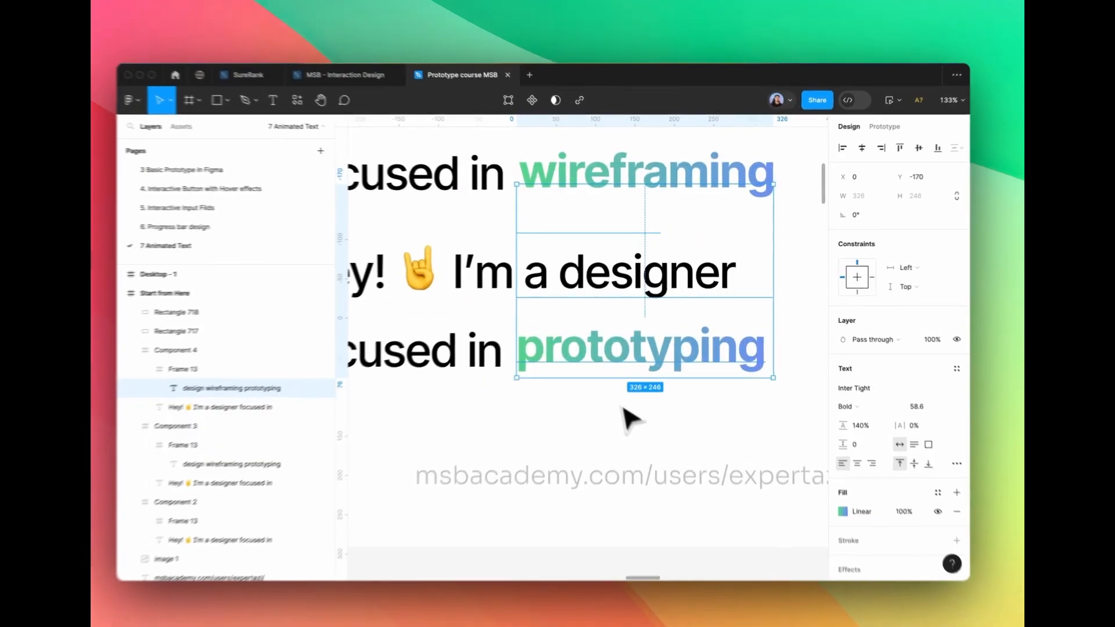
click(638, 386)
Combine the three stacked headline frames into one component set with three variants
scroll(651, 349, down, 7)
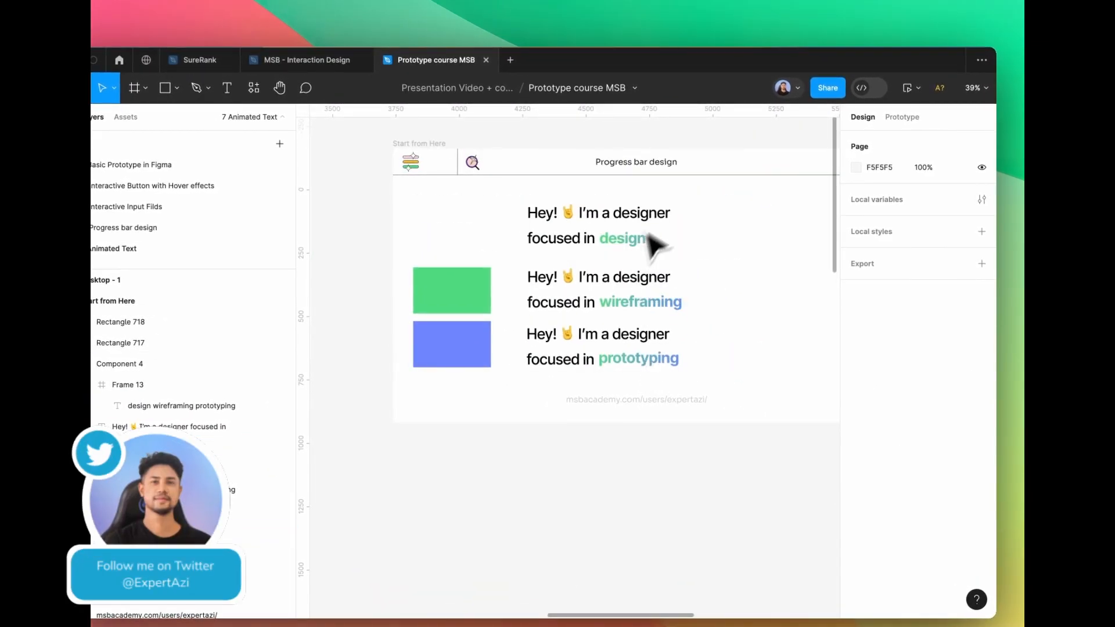
drag(721, 229, 577, 371)
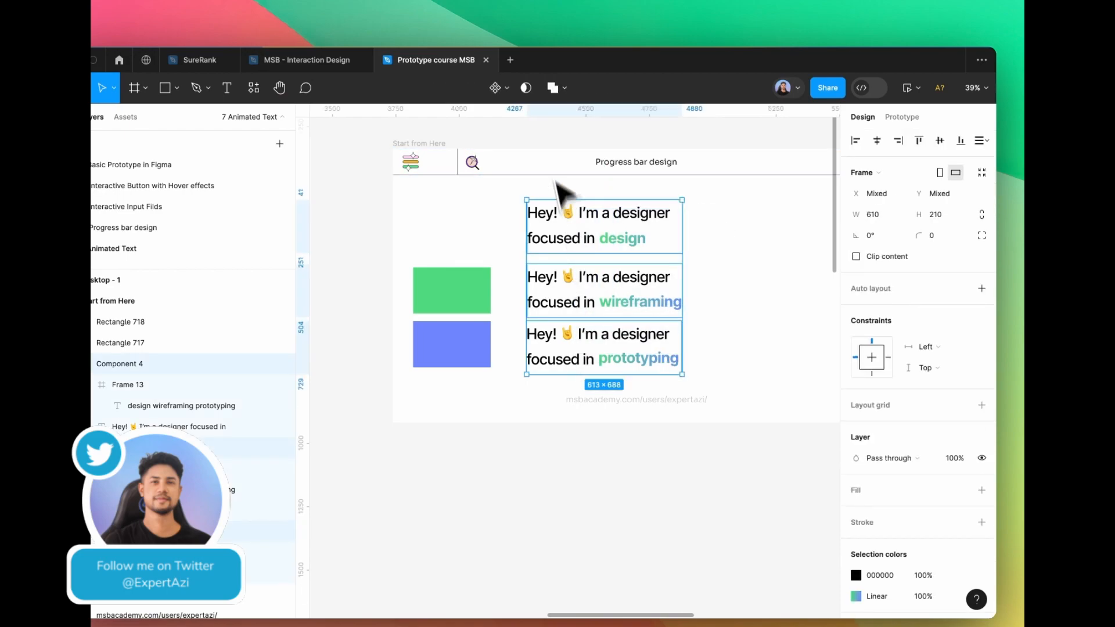
click(506, 88)
click(477, 178)
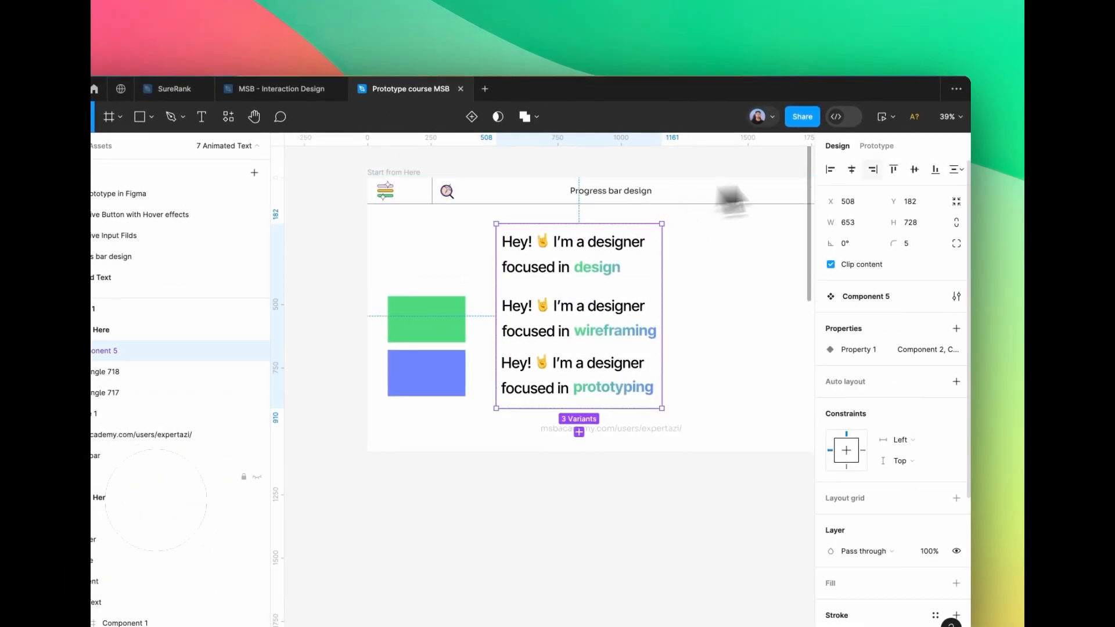
Link the "design" variant to the "wireframing" variant after an 800 ms delay, using Smart animate with Ease in and out
click(876, 146)
click(614, 258)
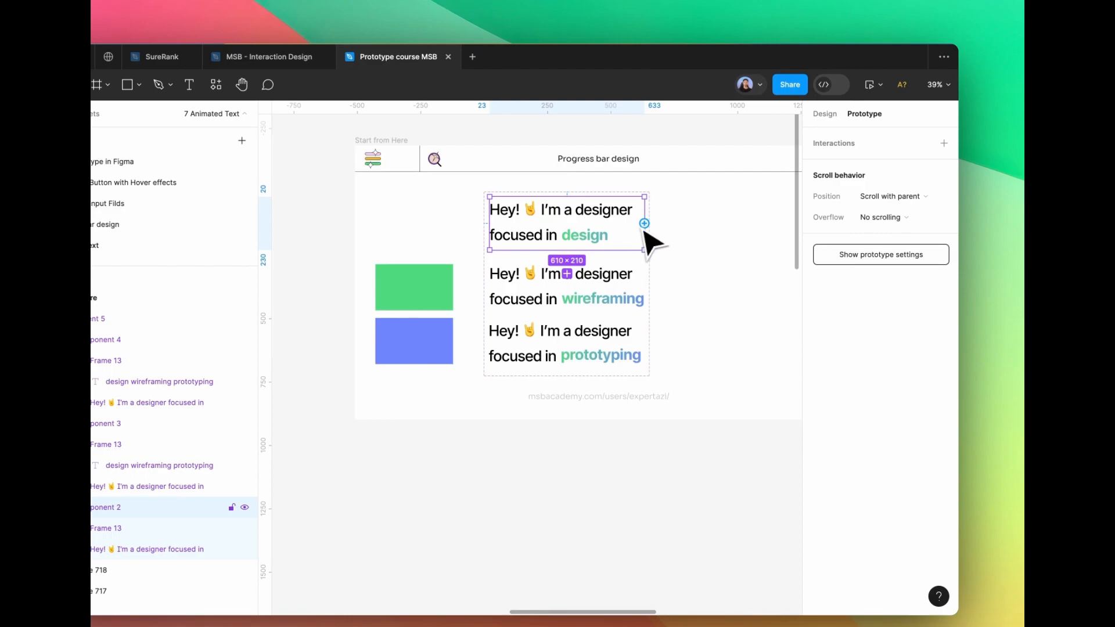
drag(644, 223, 618, 274)
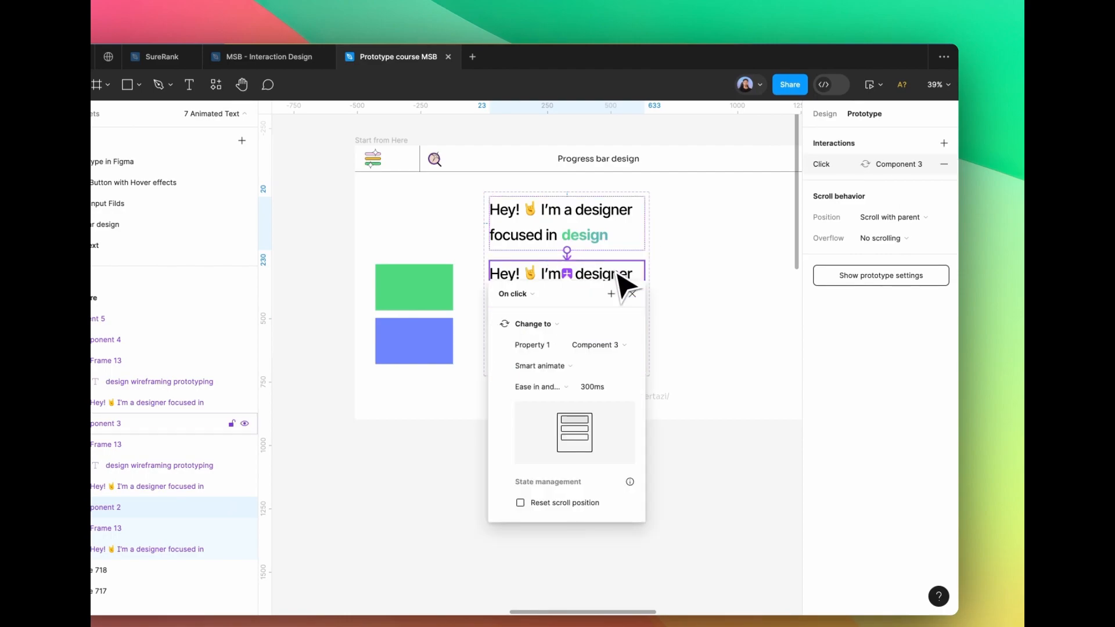
click(532, 299)
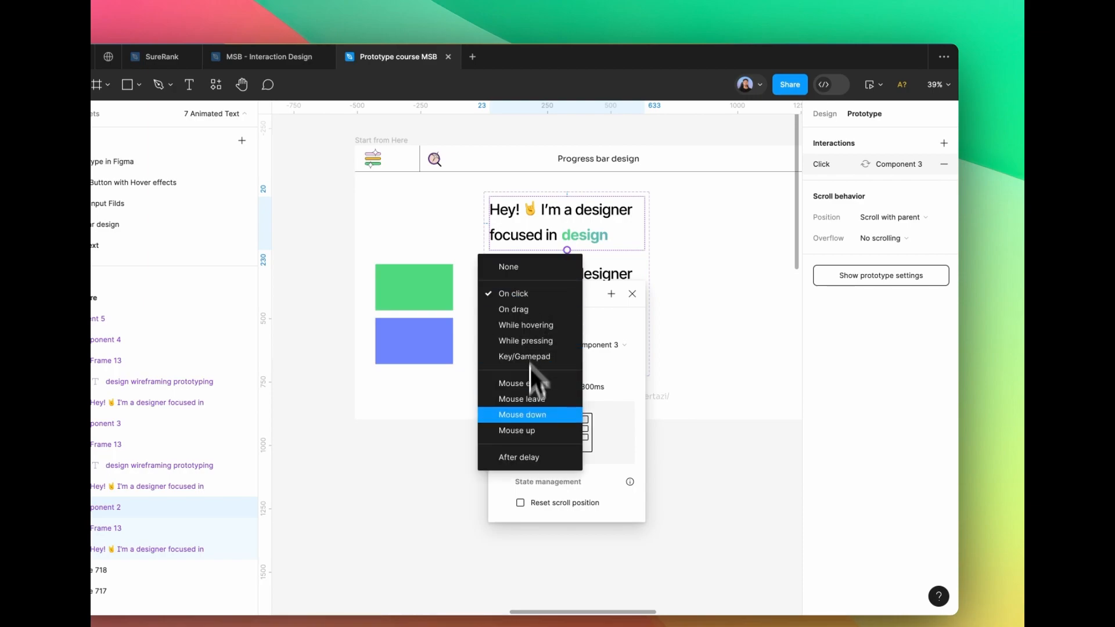
click(531, 456)
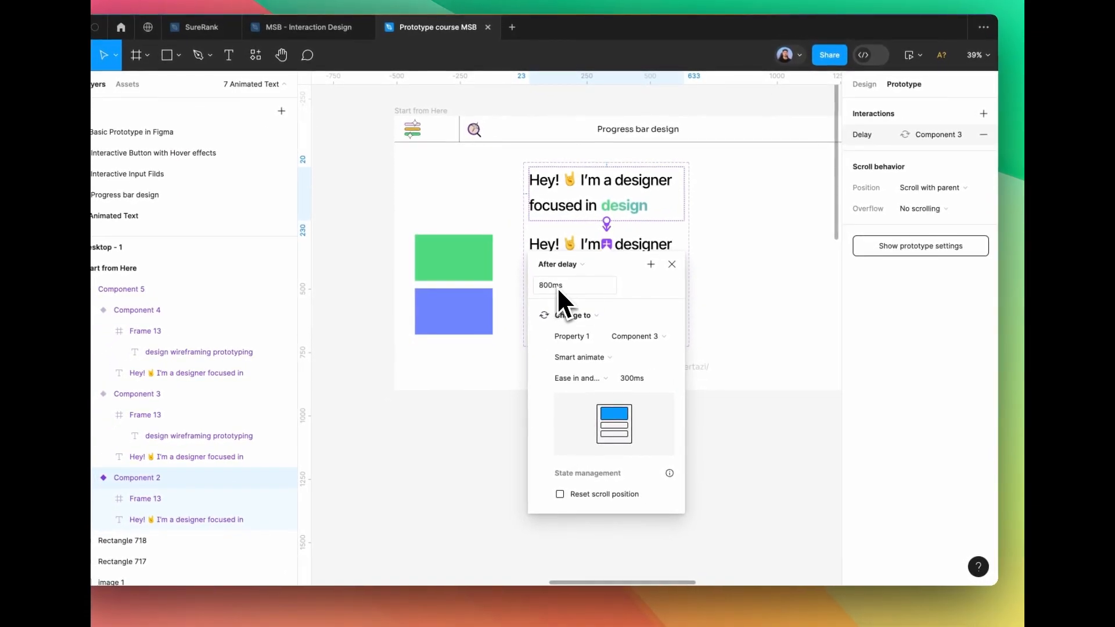
click(584, 357)
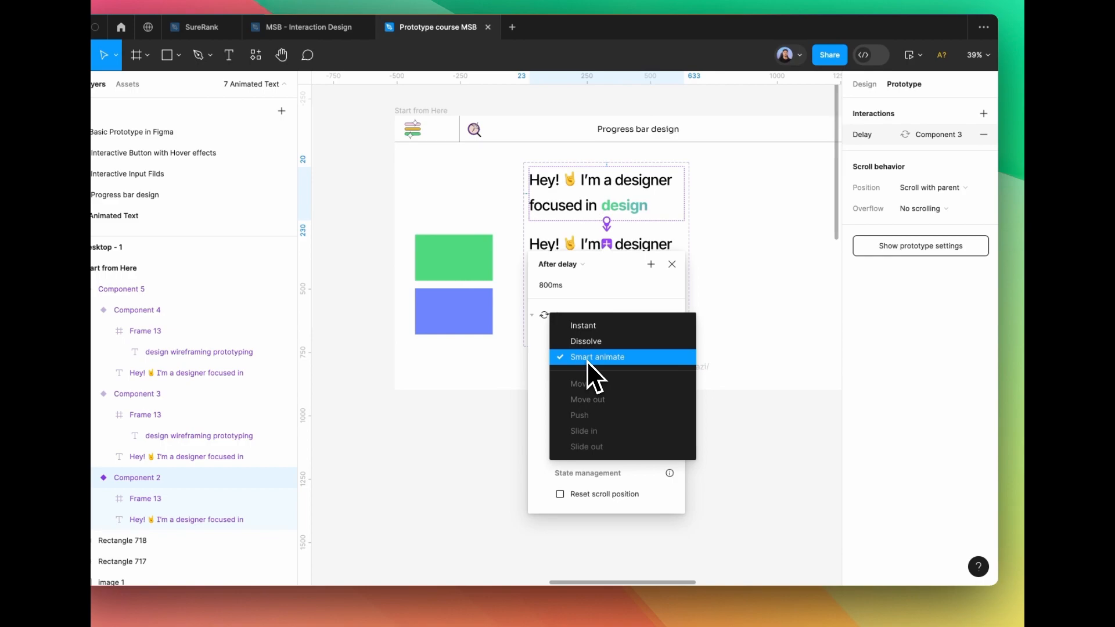
click(586, 360)
click(588, 378)
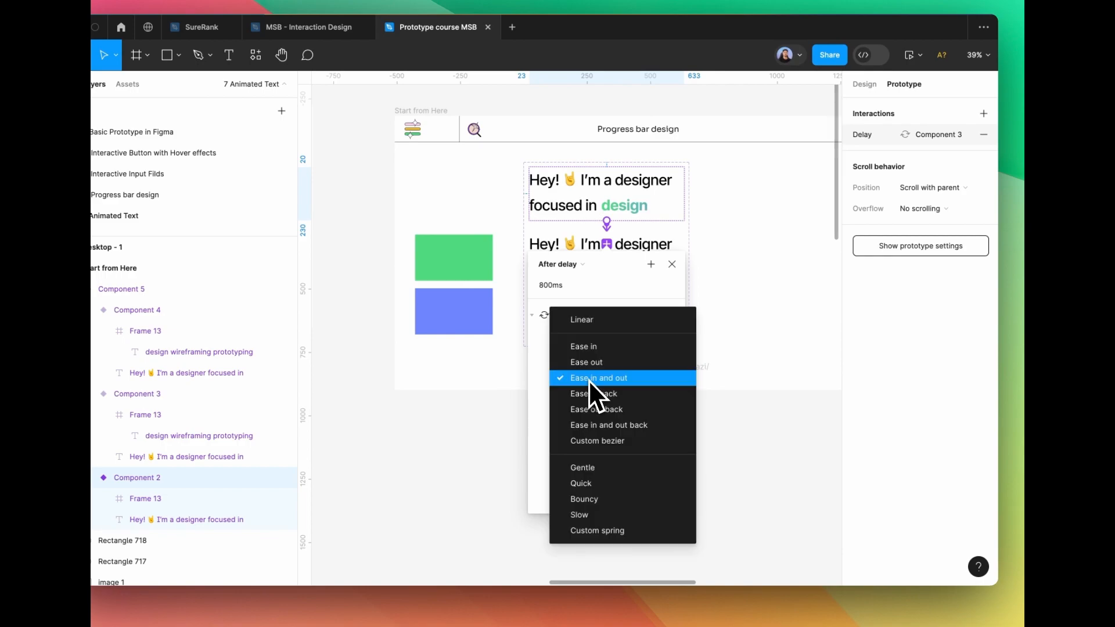
click(590, 382)
click(672, 264)
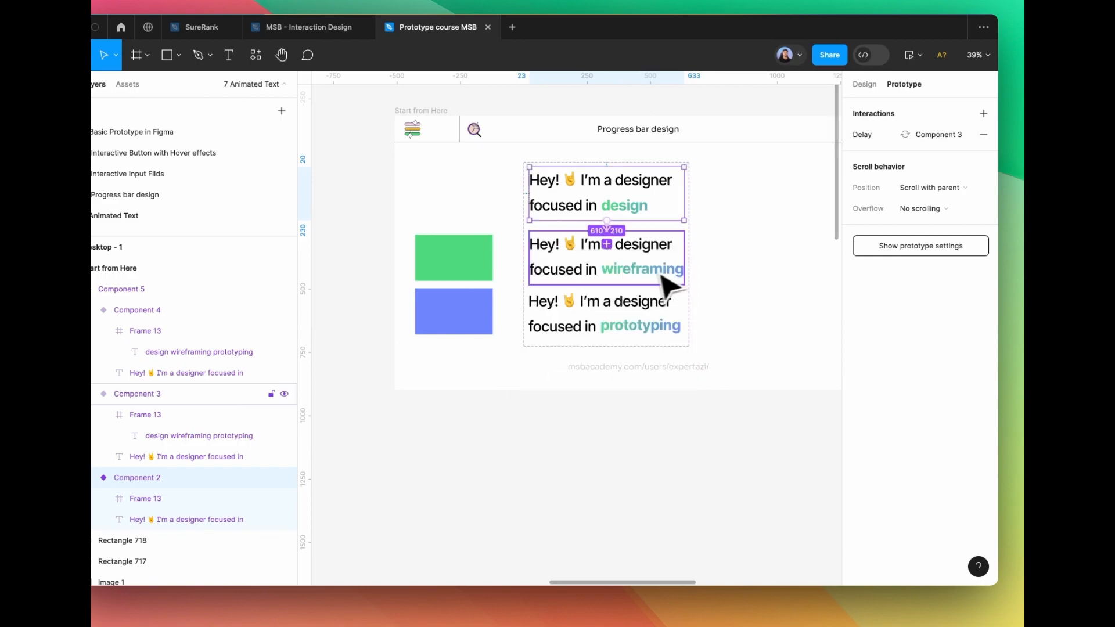
Link the "wireframing" variant to the "prototyping" variant with an After delay trigger of 800 ms and Smart animate
click(642, 257)
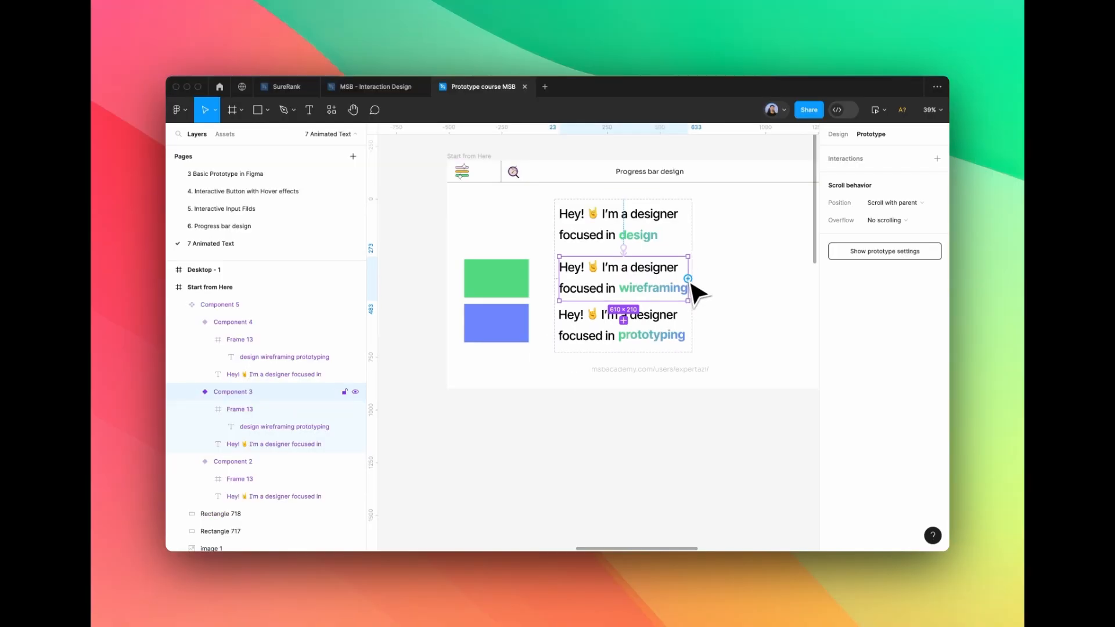
drag(683, 259, 669, 308)
click(608, 327)
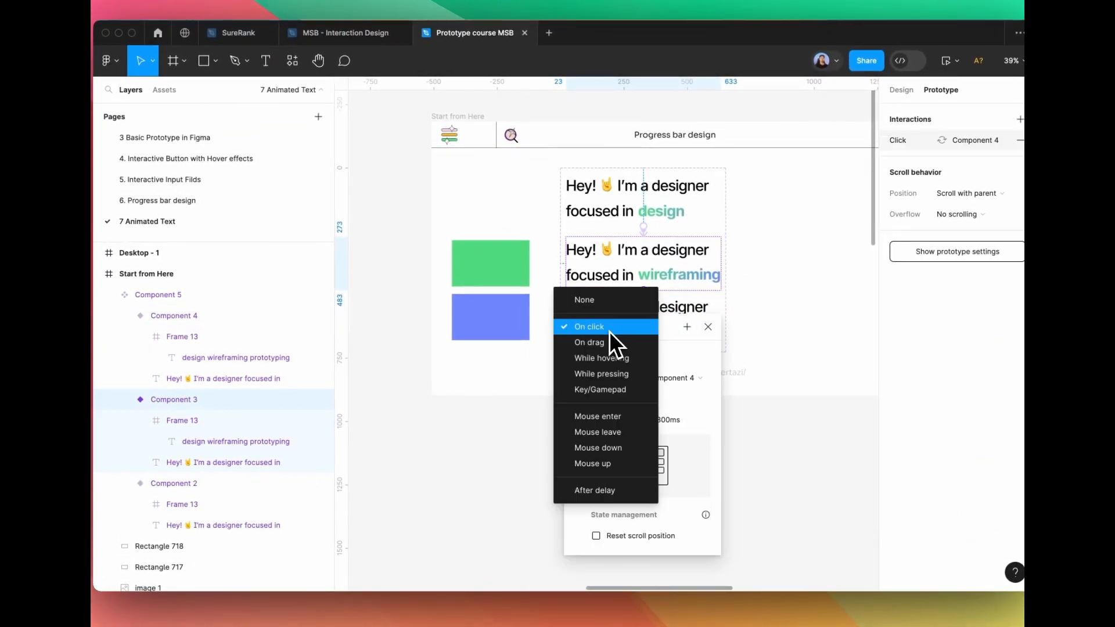
click(603, 490)
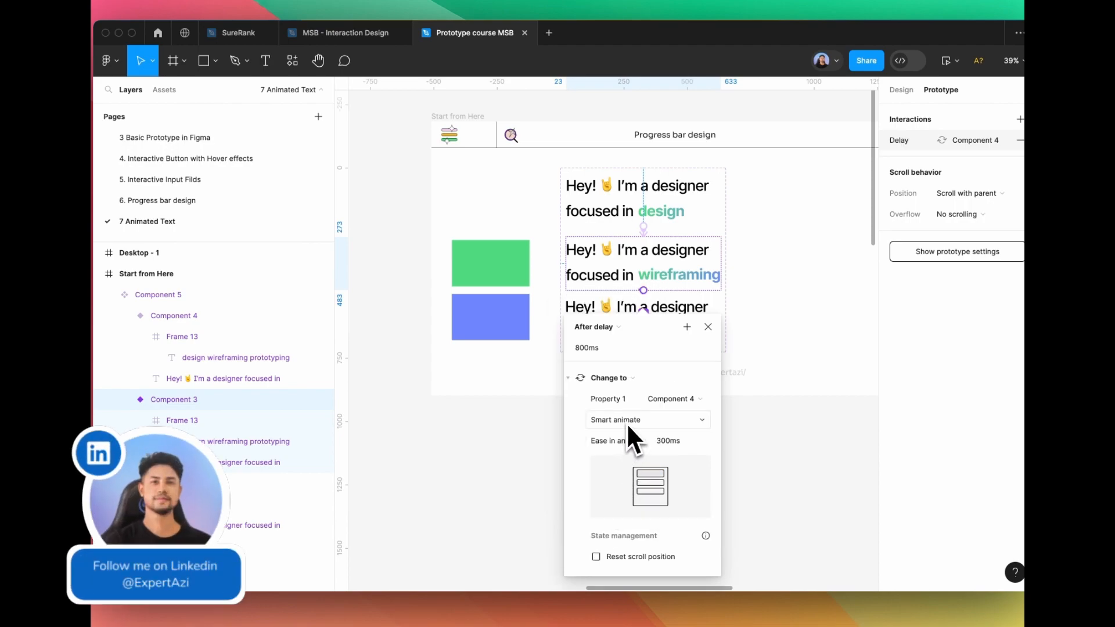
click(709, 327)
Link the "prototyping" variant back to the "design" variant with an After delay trigger to loop the animation
click(714, 313)
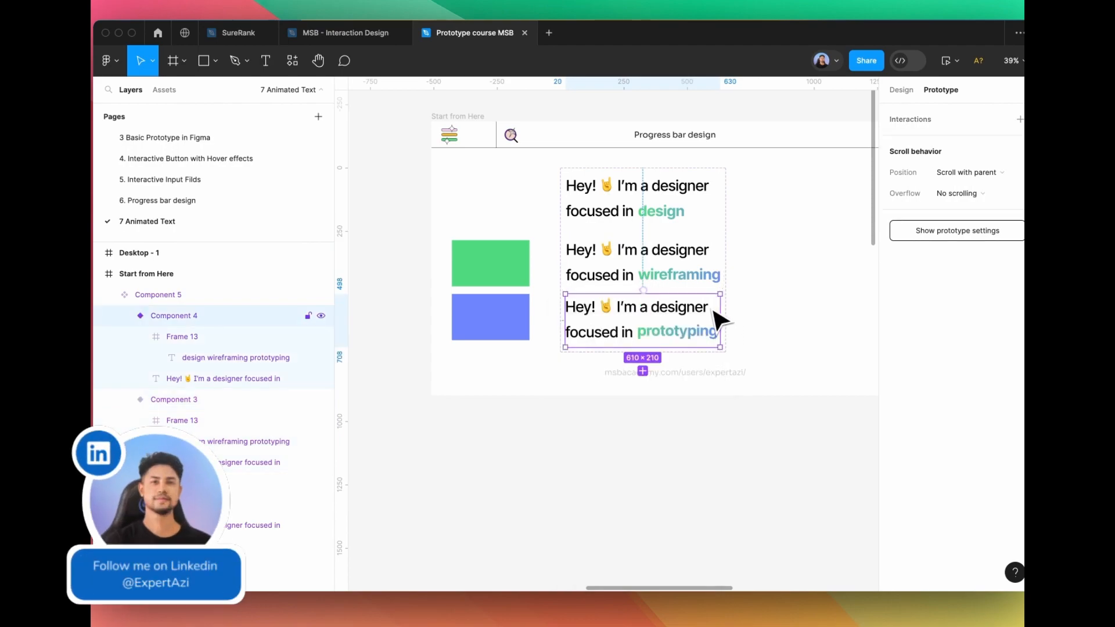
drag(720, 321, 708, 224)
click(604, 259)
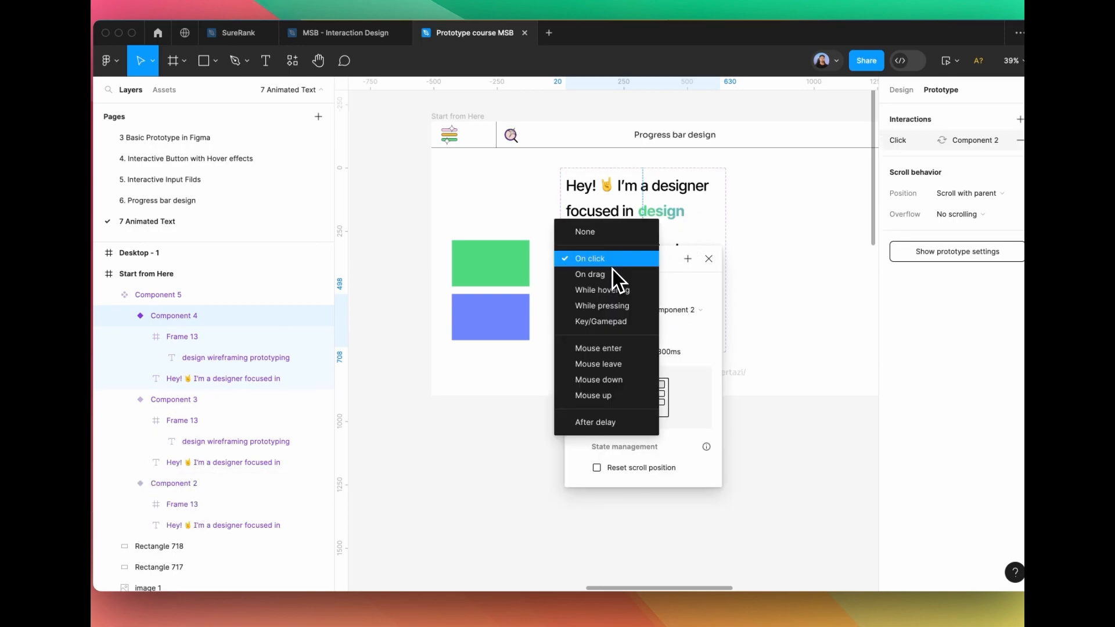
click(605, 421)
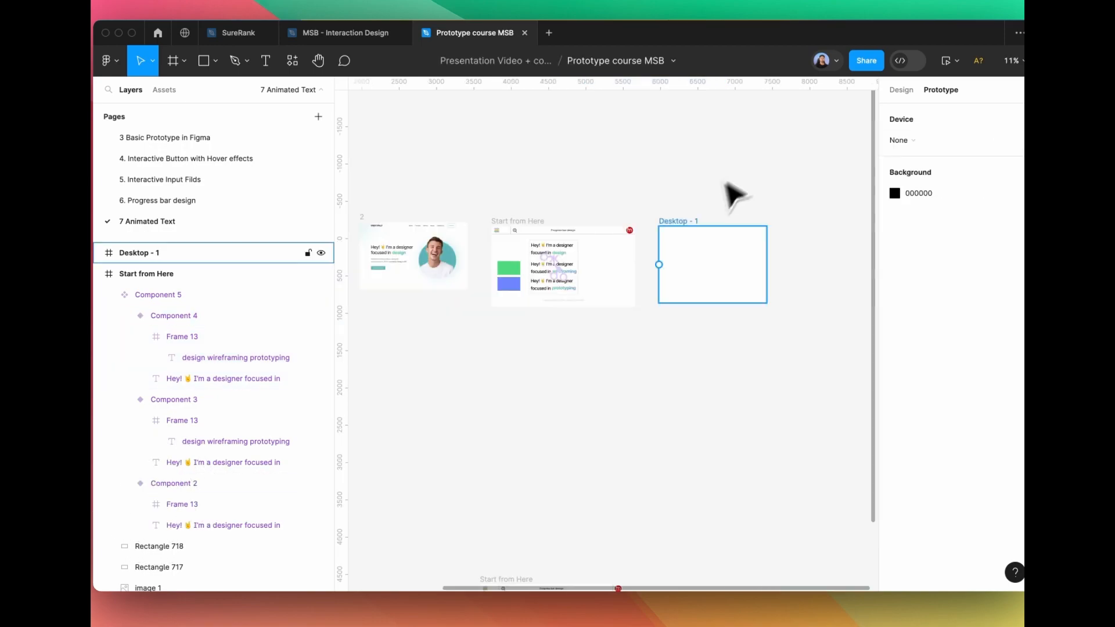
Place an instance of Component 5 in the Desktop - 1 frame and preview that frame's animation
click(329, 118)
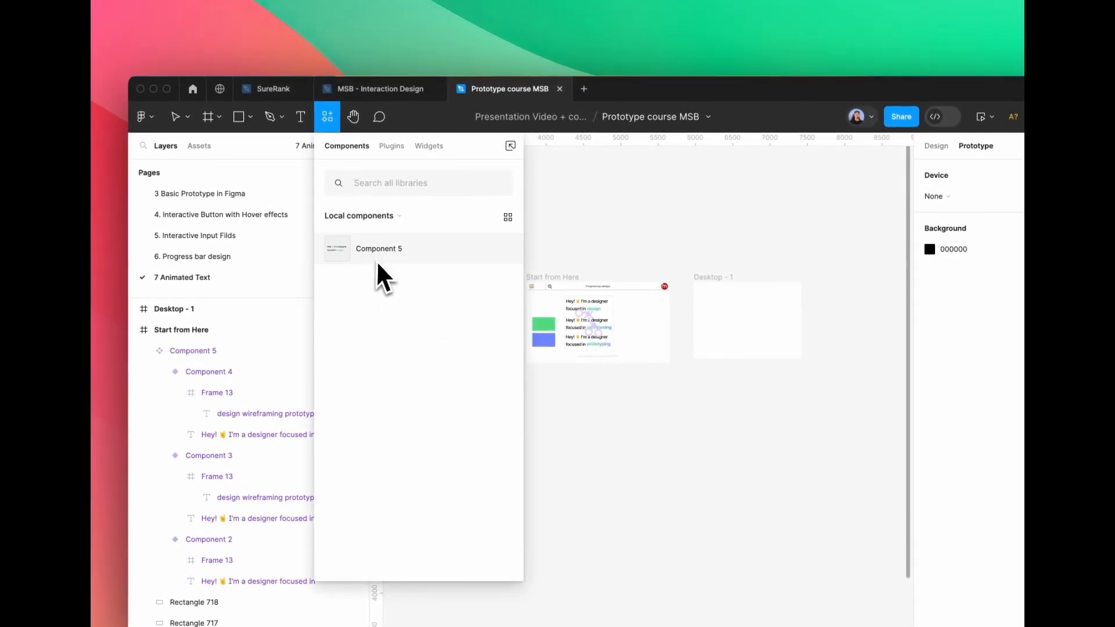
drag(395, 276, 752, 322)
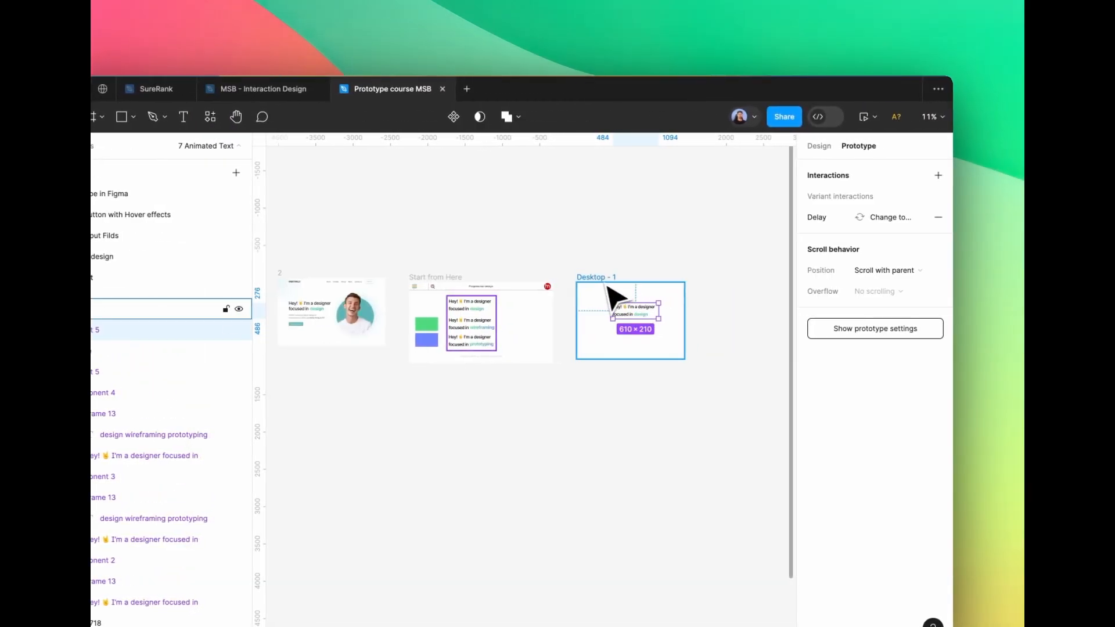
click(723, 286)
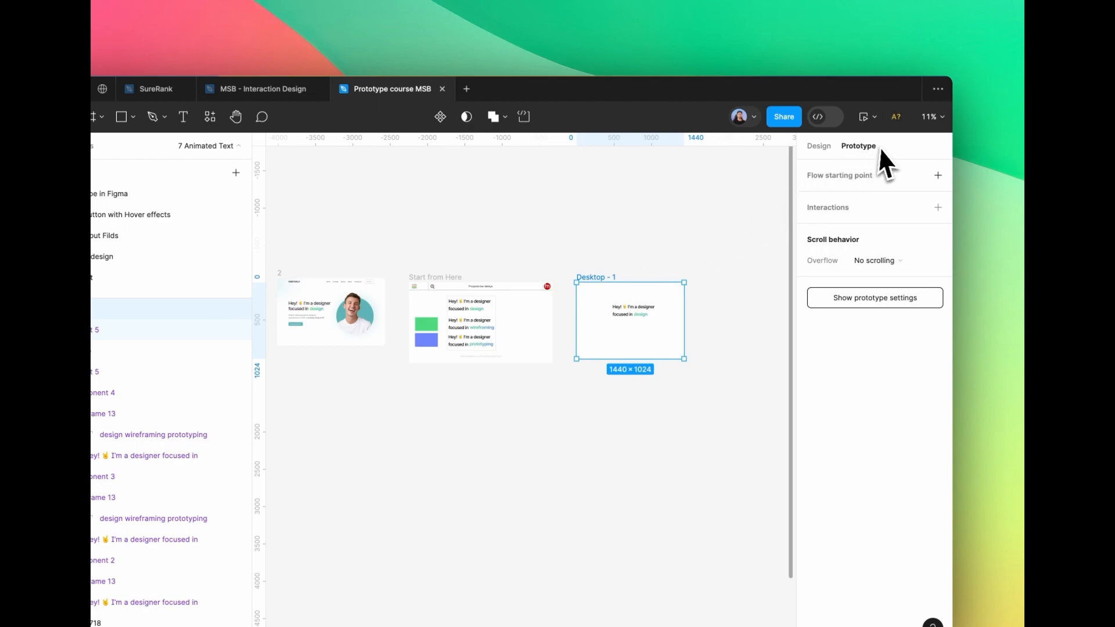
click(871, 117)
click(852, 152)
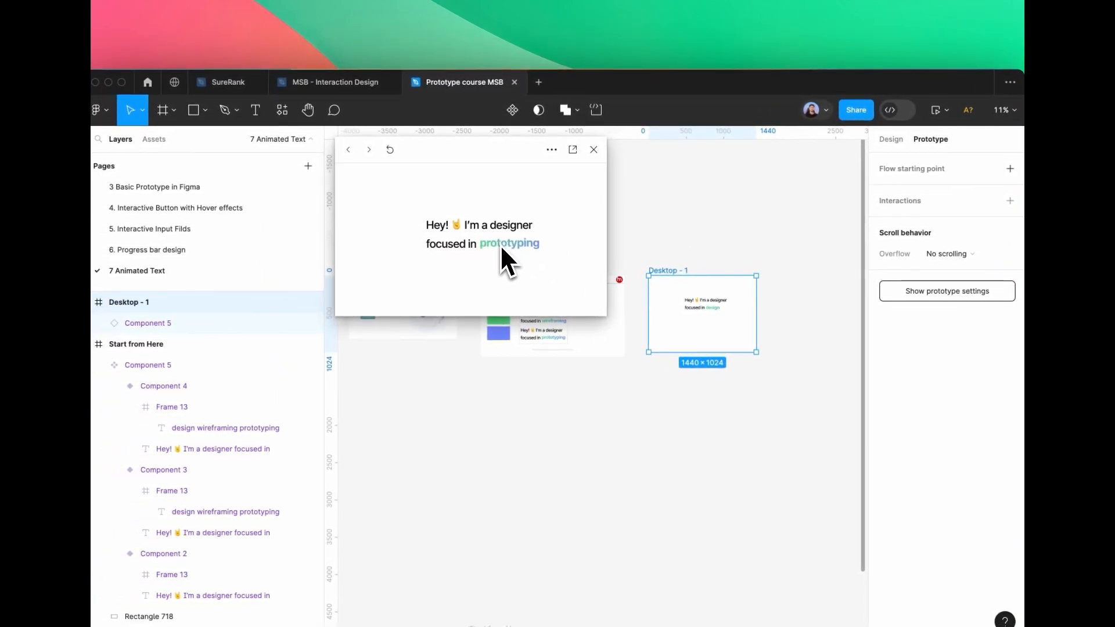
key(Escape)
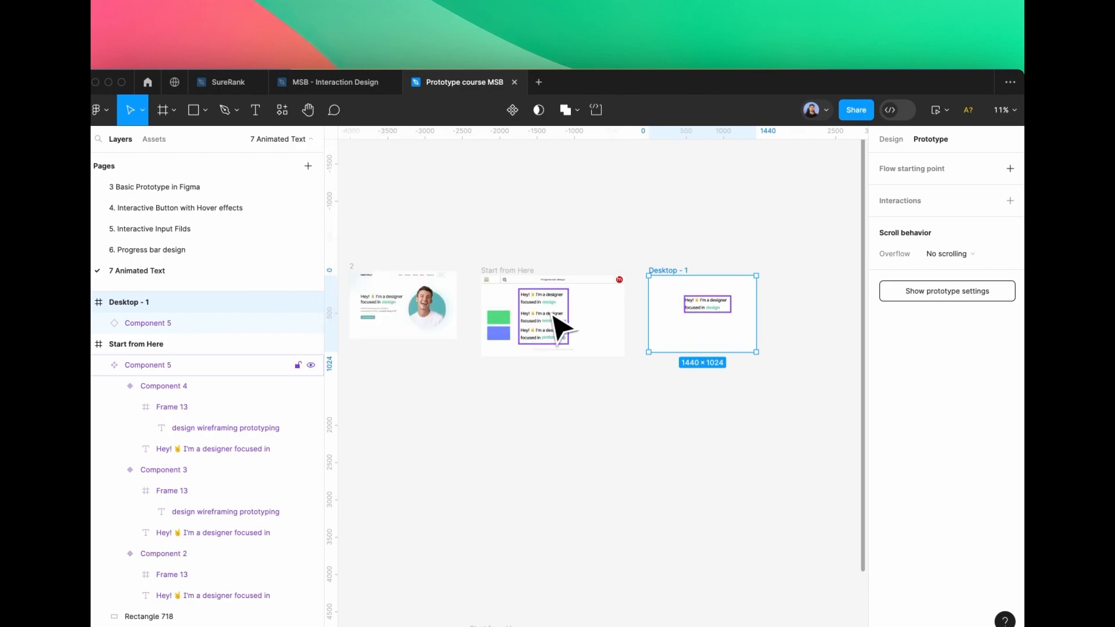
click(552, 316)
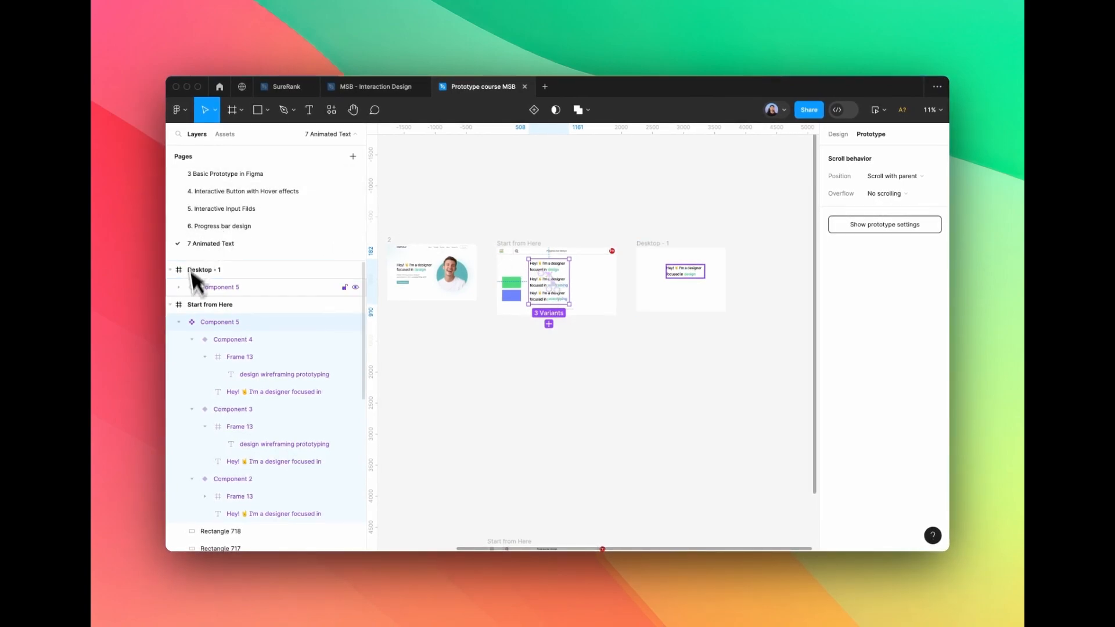
double_click(233, 322)
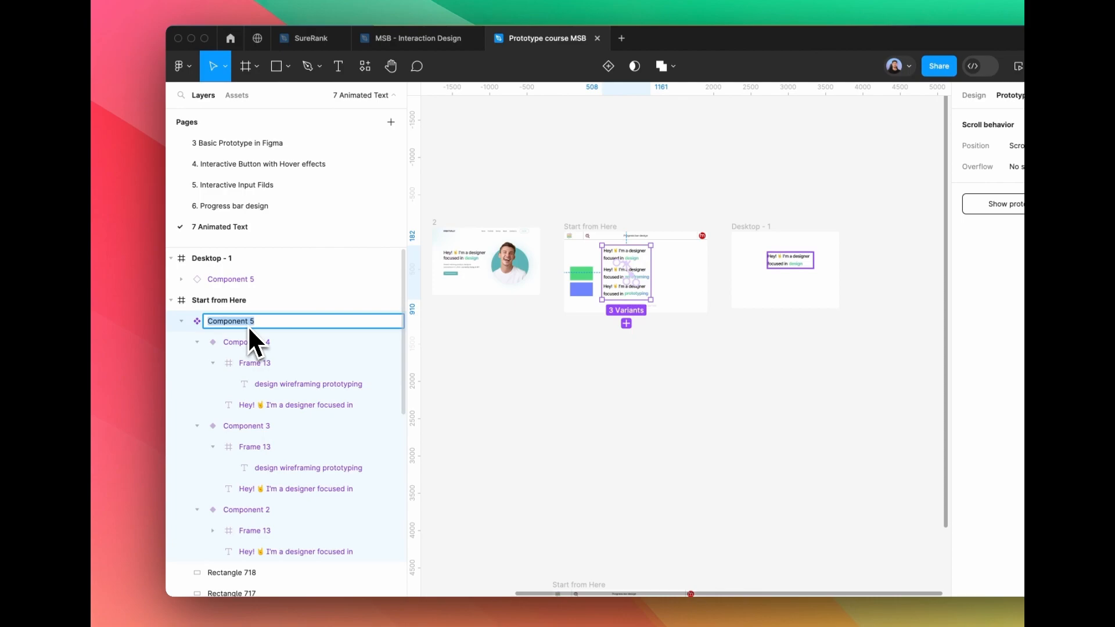
double_click(272, 365)
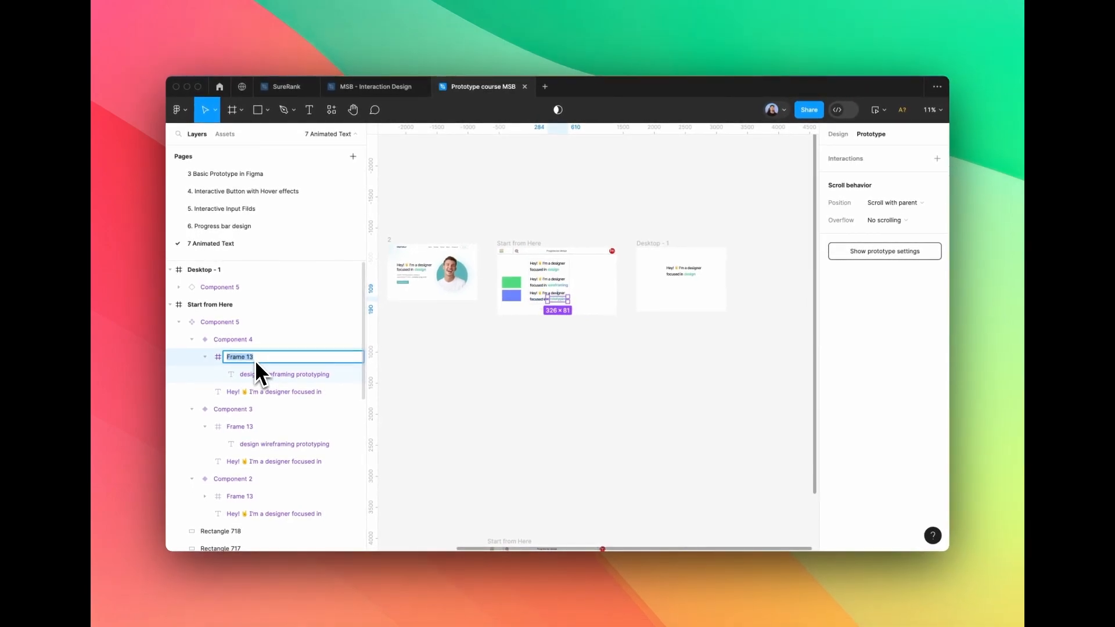
Move the Component 5 instance from Desktop - 1 into frame 2's Text group, between the old headline and the "Award-winning product designer" text
click(682, 274)
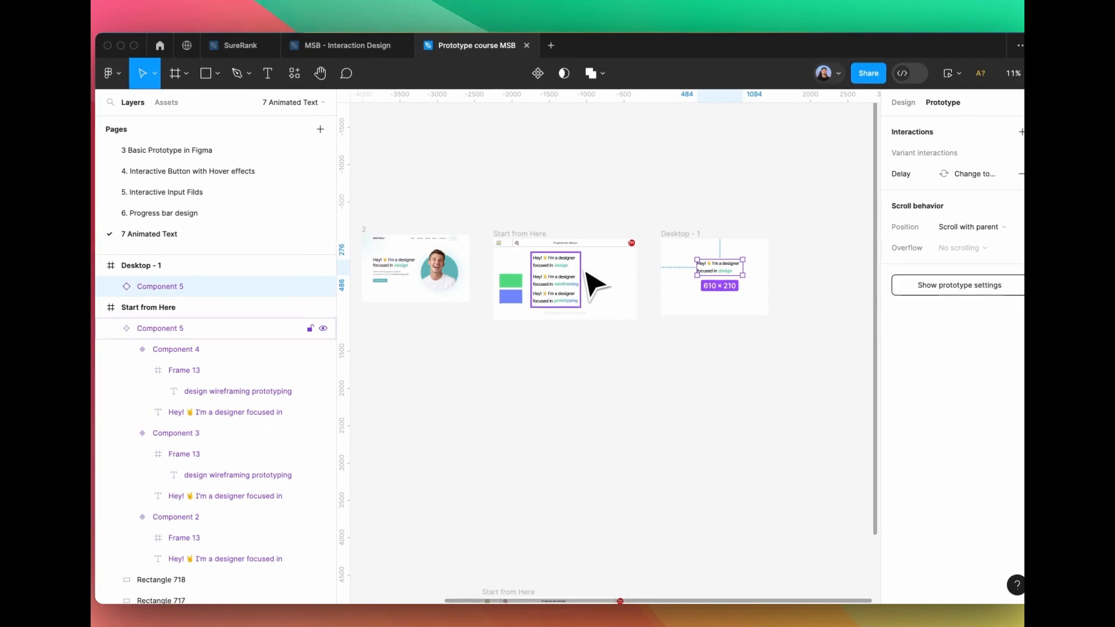
key(Delete)
scroll(673, 255, down, 2)
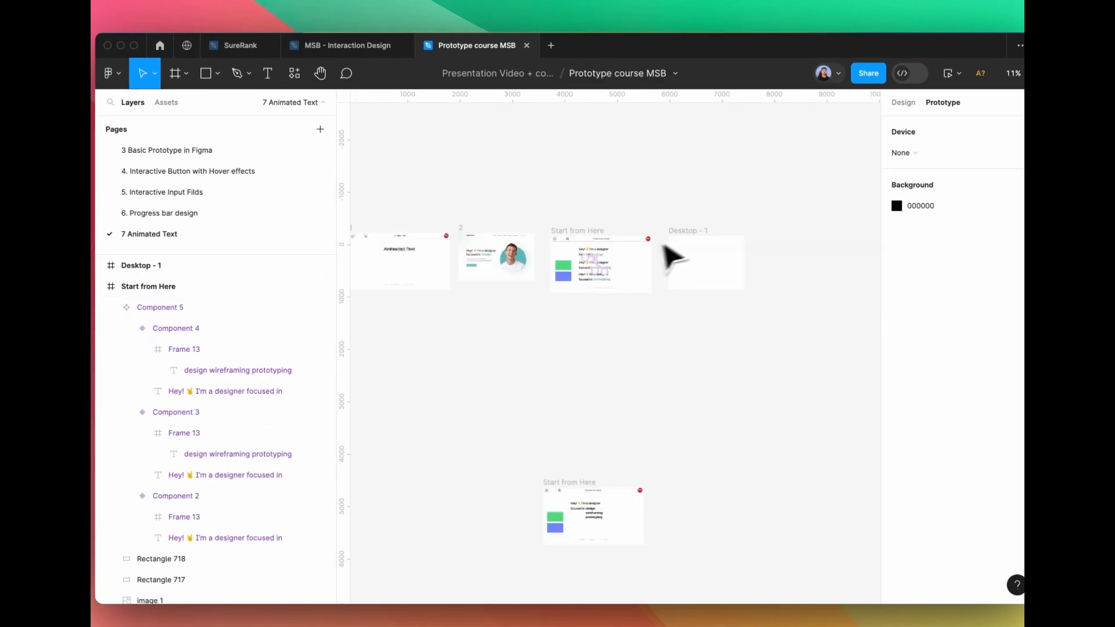
scroll(543, 259, up, 10)
click(553, 249)
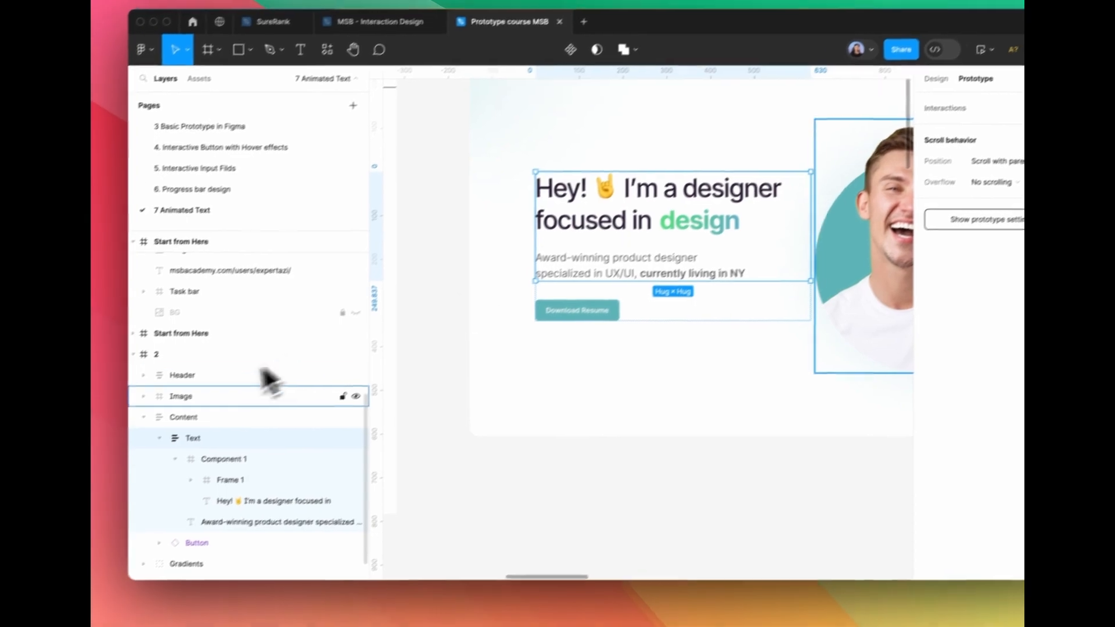
key(super+v)
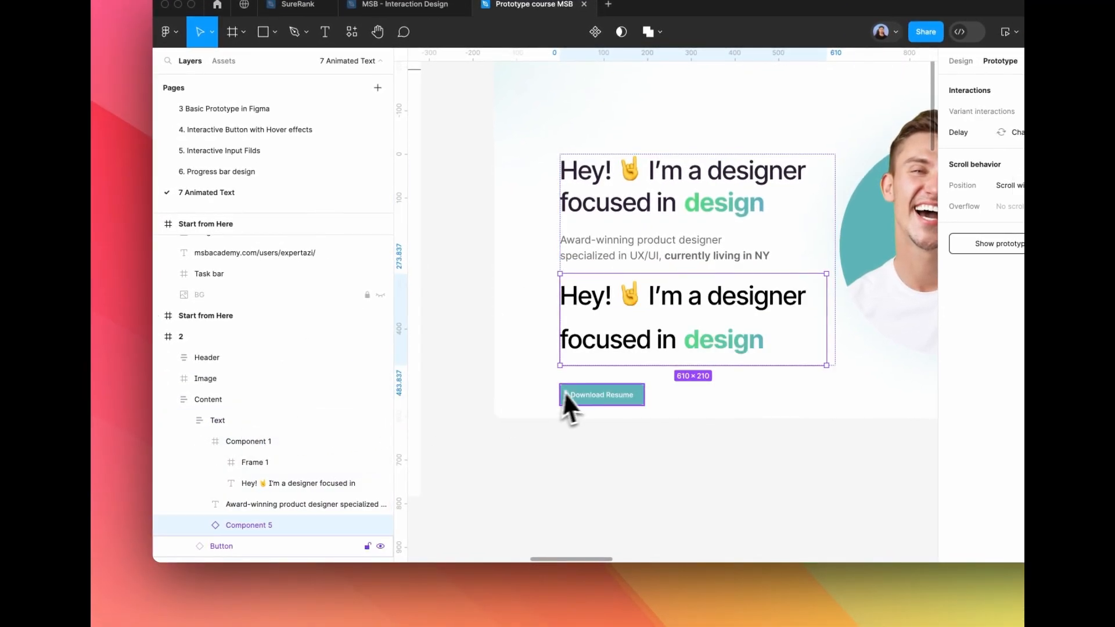
key(Up)
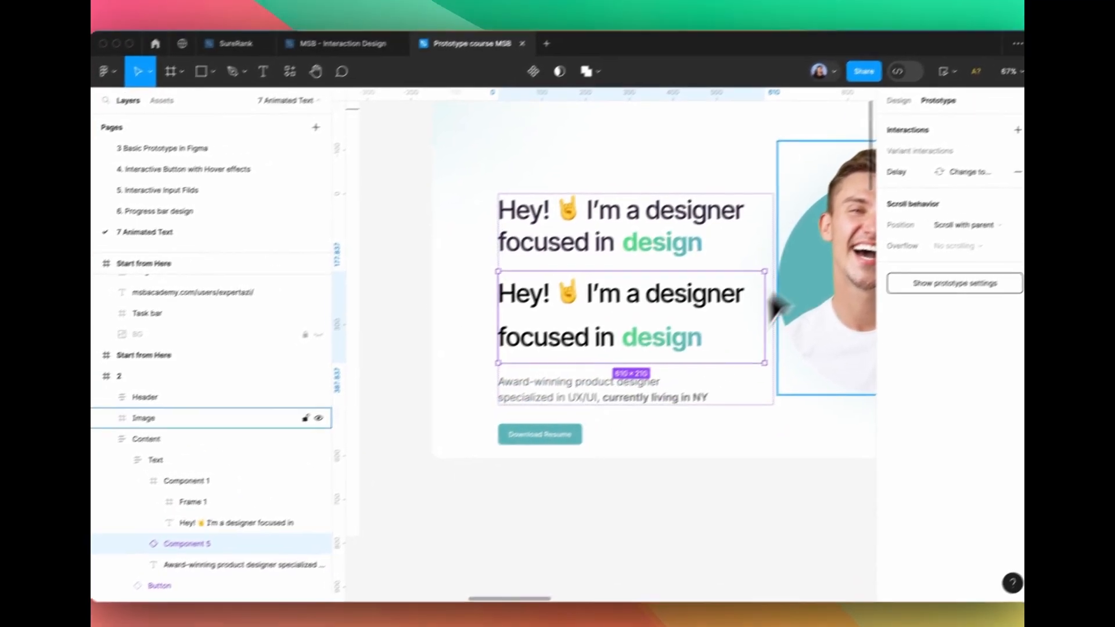
Preview frame 2 to check the animated headline in the landing page, and close the preview
click(721, 175)
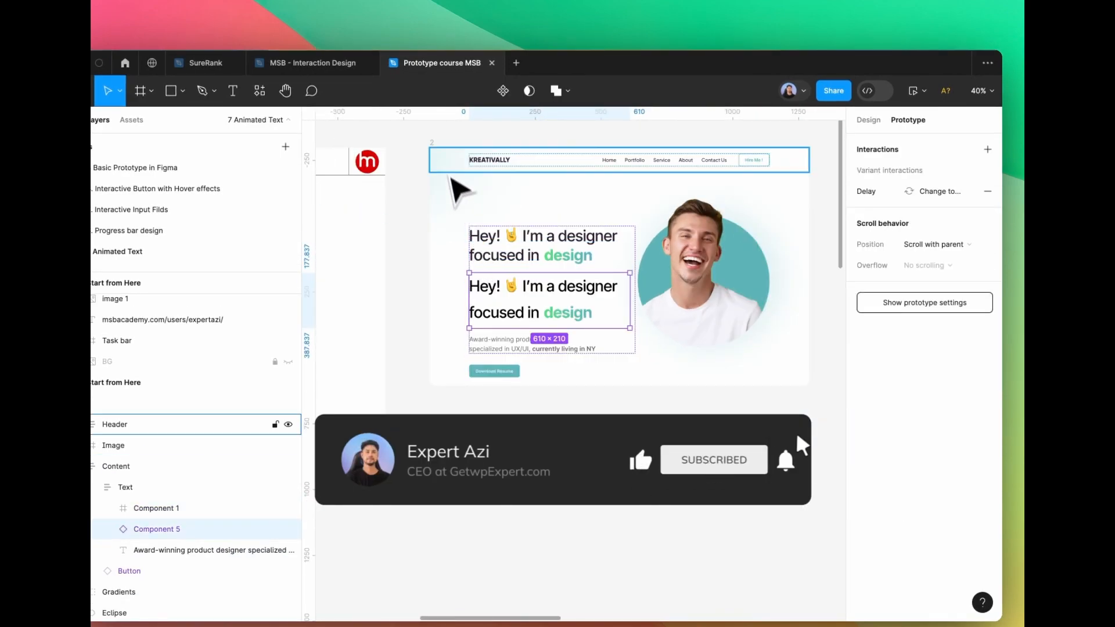
click(441, 155)
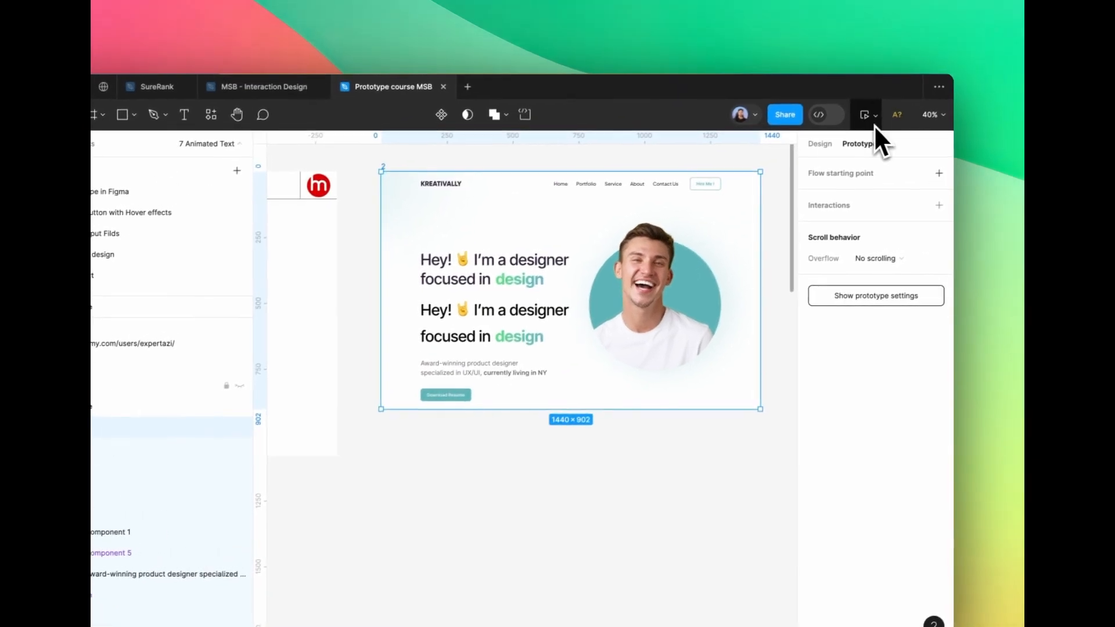
click(909, 100)
click(861, 166)
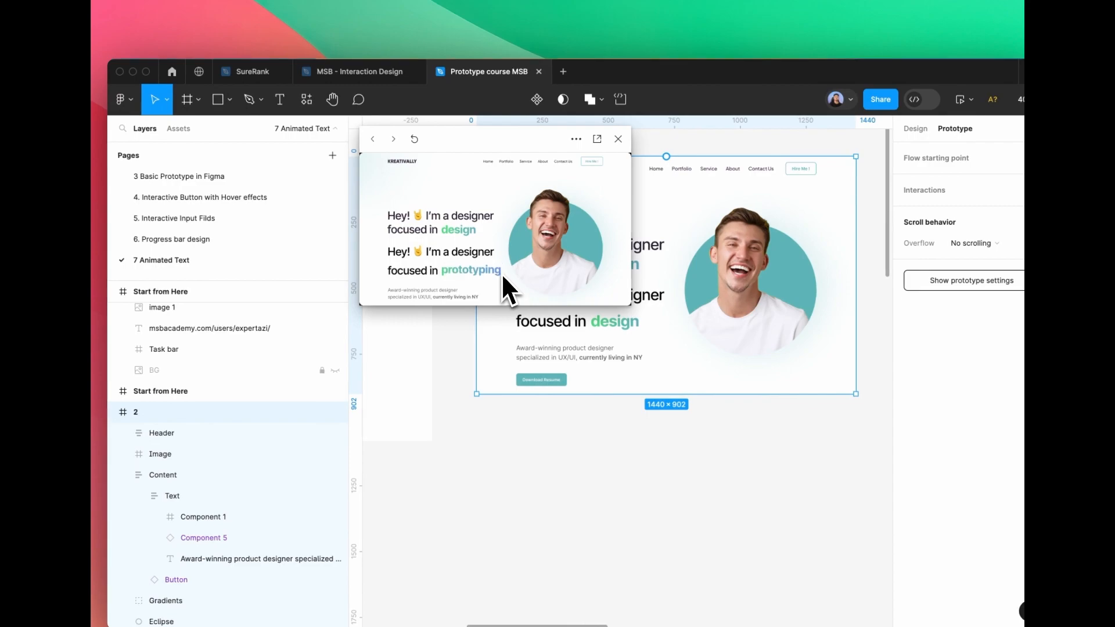
click(618, 138)
Delete the static Component 1 headline above the animated one in frame 2
double_click(609, 267)
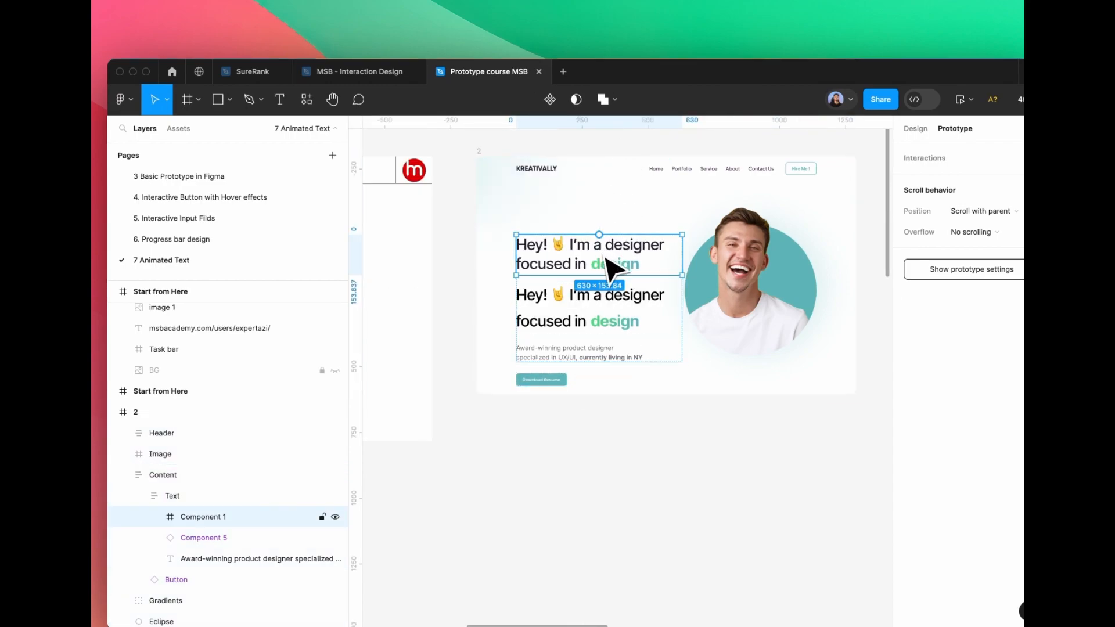
key(Delete)
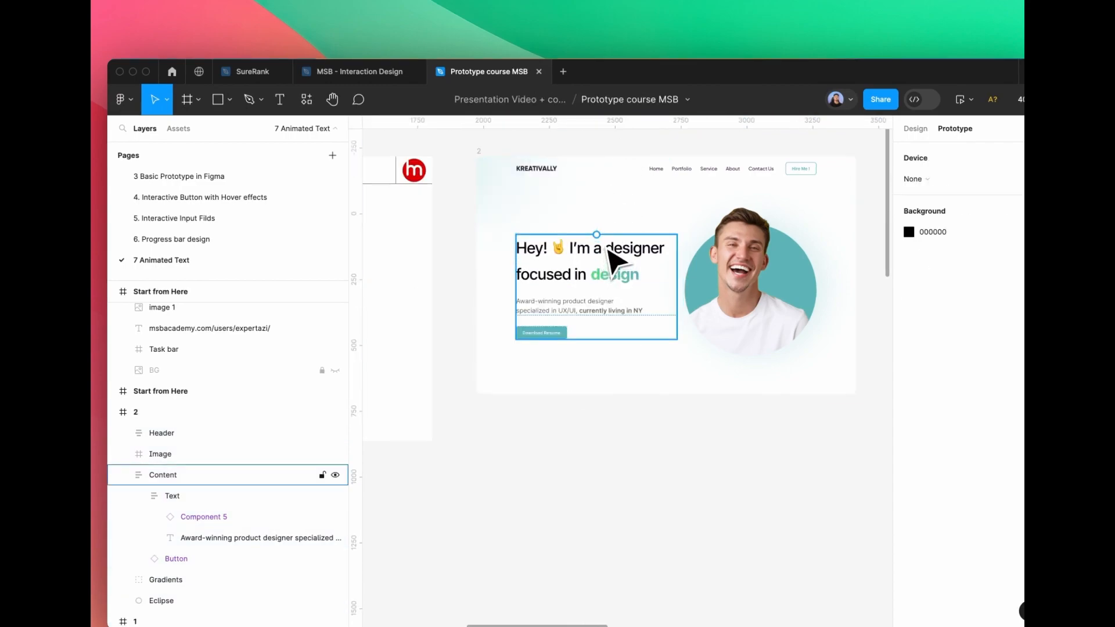